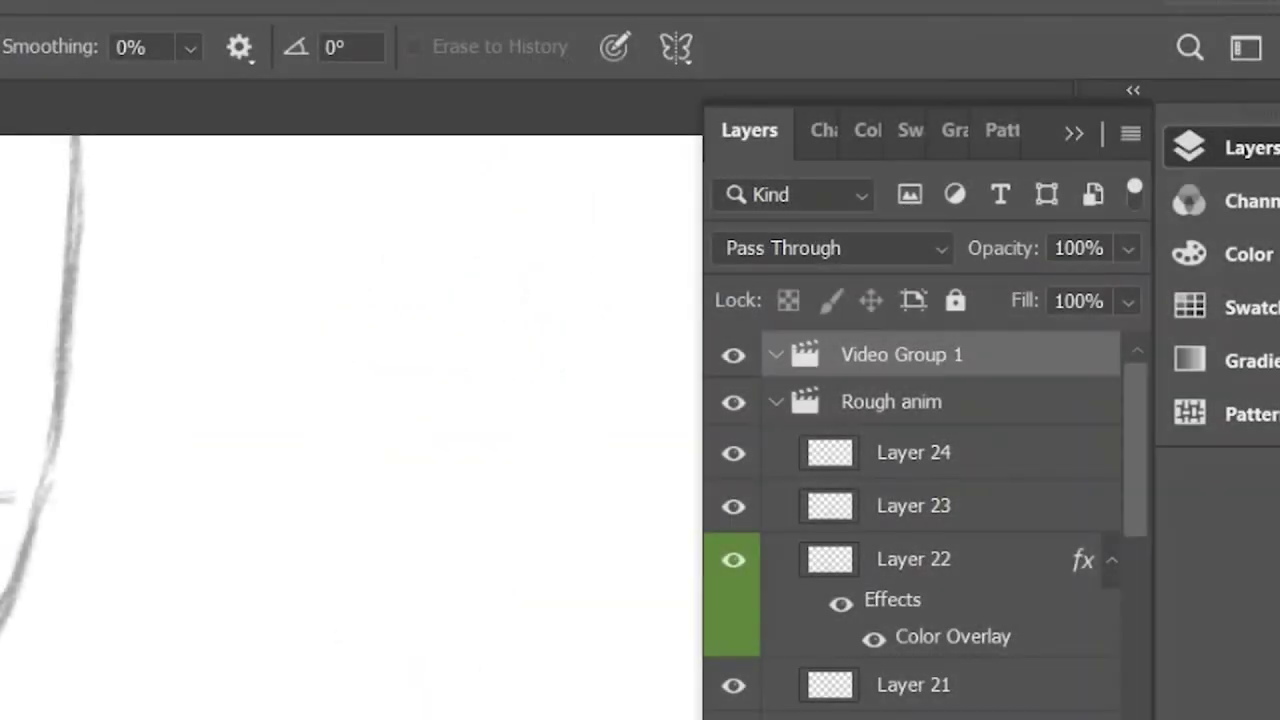
# Step: Add a blank layer to Video Group 1, collapse the Rough anim group and go to the first frame
pyautogui.hotkey('ctrl', 'shift', 'alt', 'n')
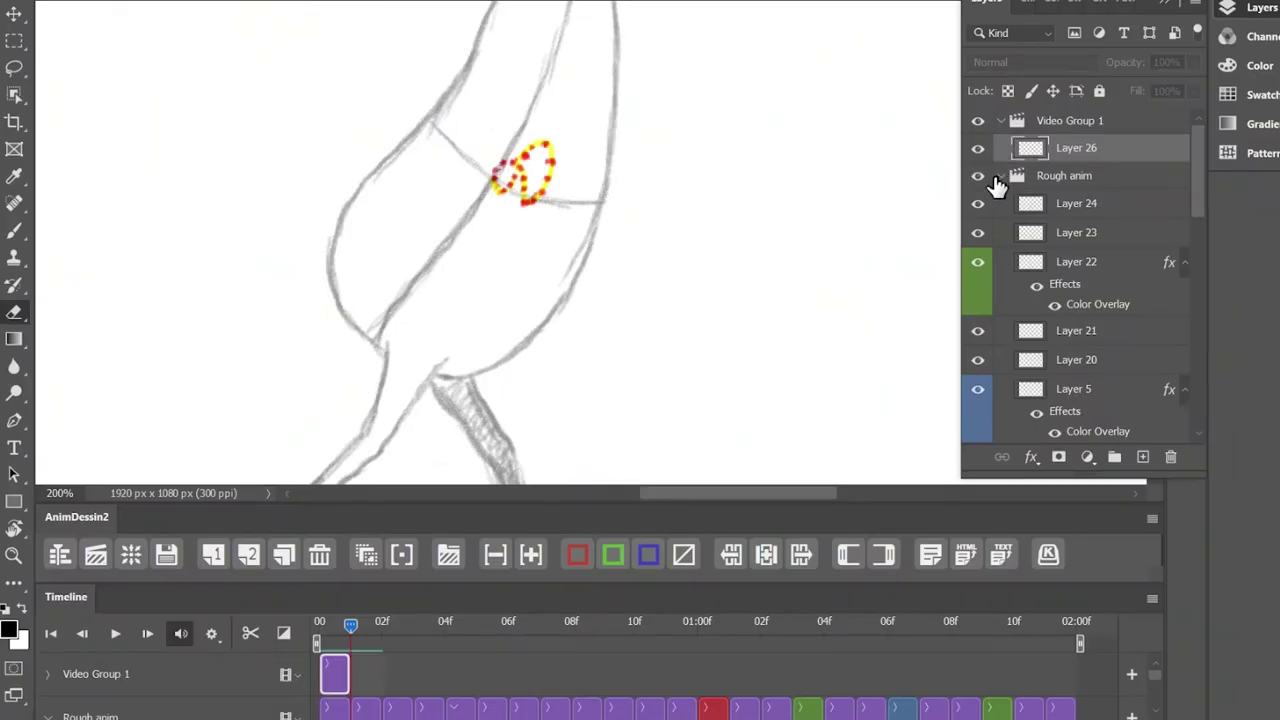
pyautogui.click(1001, 175)
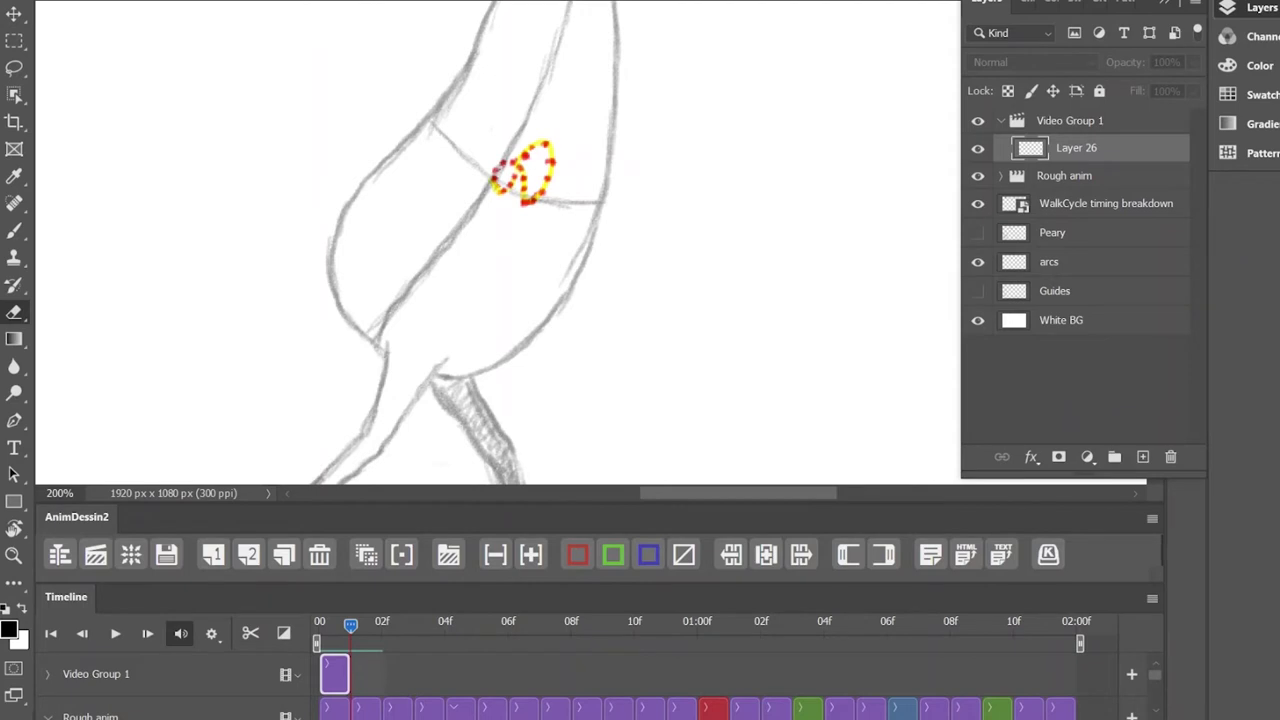
pyautogui.scroll(-5, 448, 271)
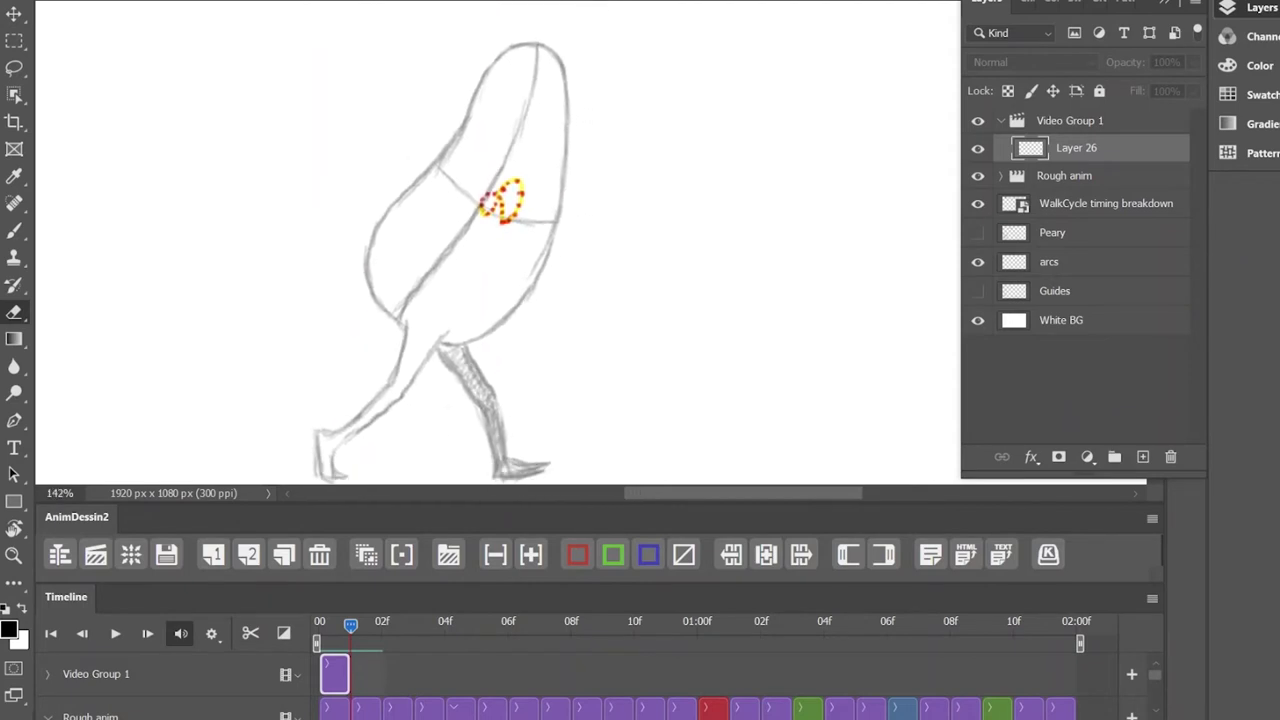
pyautogui.scroll(-1, 500, 270)
pyautogui.scroll(3, 500, 270)
pyautogui.scroll(-2, 500, 270)
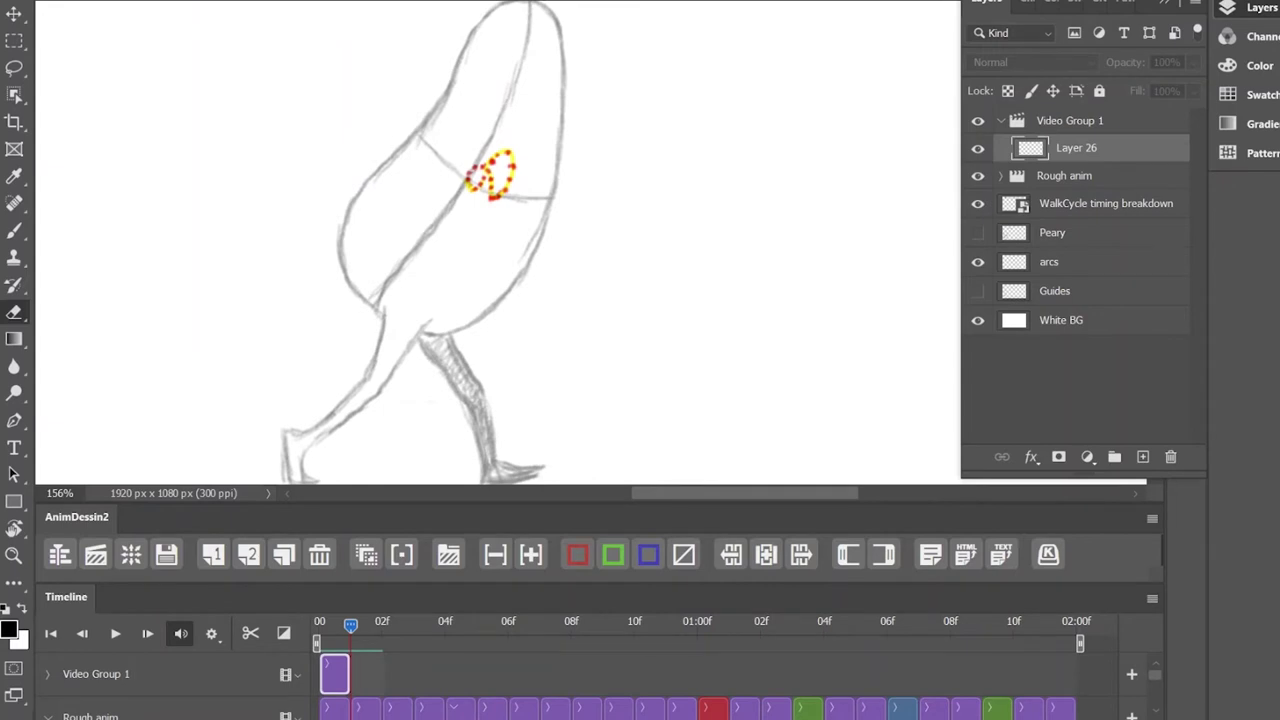
pyautogui.press('Left')
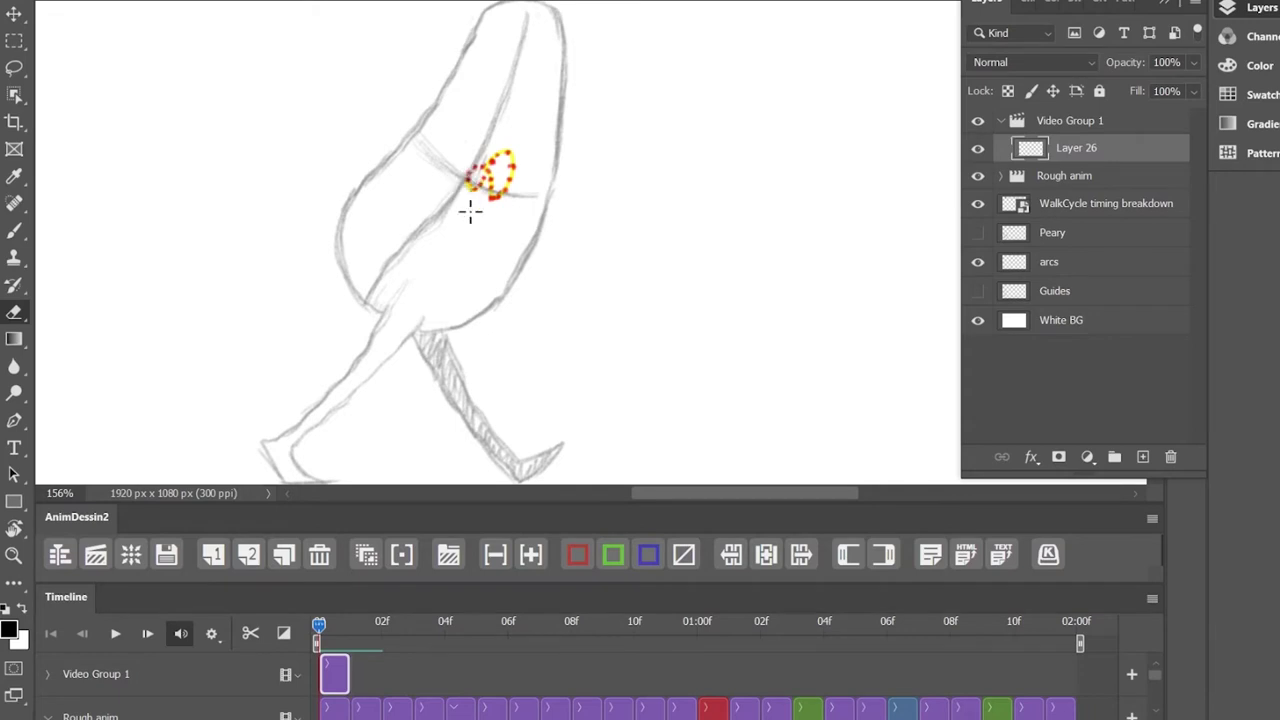
# Step: Brush the shoulder joint and the first upper-arm line on the first frame, starting at the dotted shoulder arc
pyautogui.press('b')
pyautogui.moveTo(466, 186); pyautogui.dragTo(477, 248)
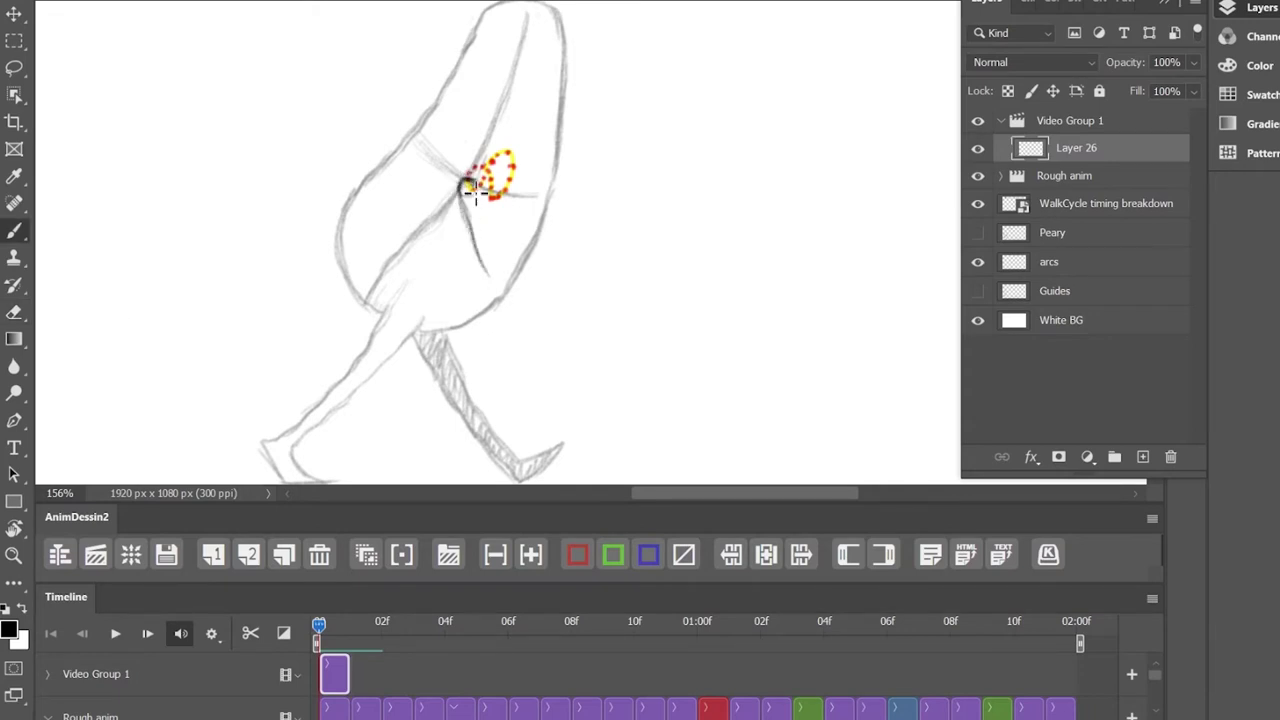
pyautogui.moveTo(466, 186); pyautogui.dragTo(487, 272)
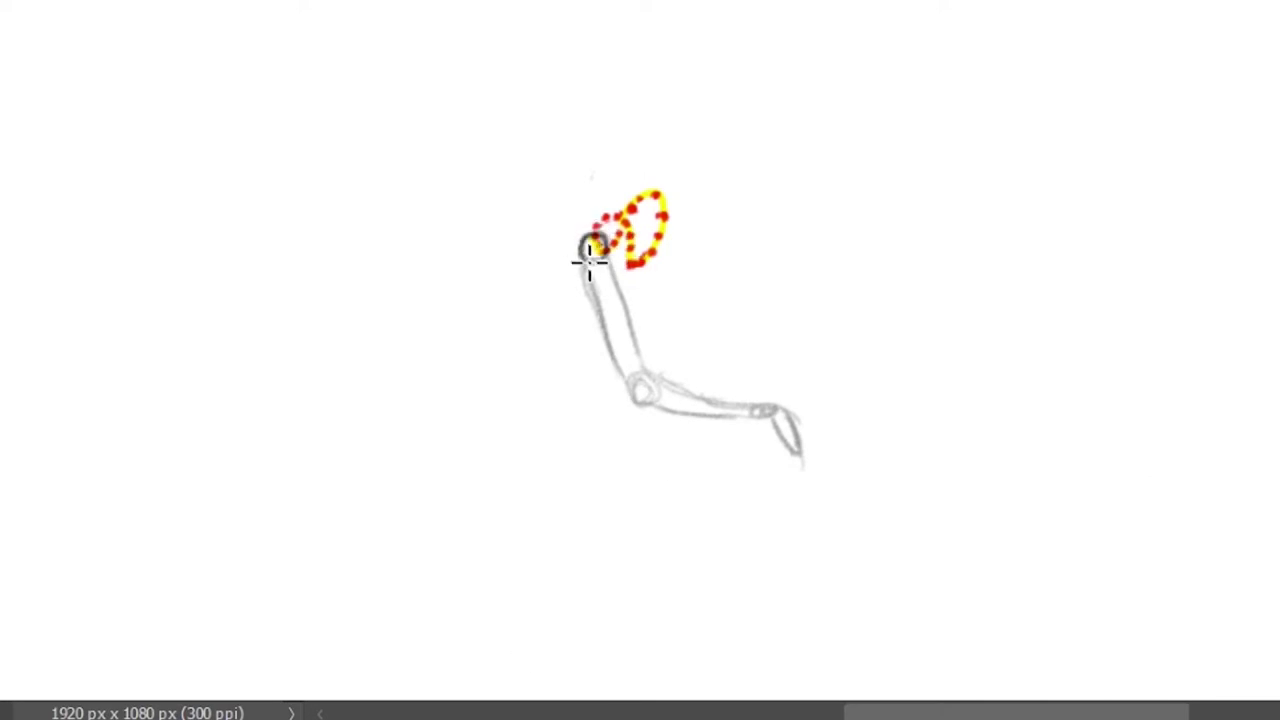
# Step: Draw the backswing arm pose for drawing 13, with the upper arm angled backward, an elbow joint and a forearm reaching forward
pyautogui.moveTo(645, 404)
pyautogui.mouseDown()
pyautogui.moveTo(514, 413)
pyautogui.moveTo(633, 410)
pyautogui.moveTo(554, 417)
pyautogui.mouseUp()
pyautogui.moveTo(579, 256)
pyautogui.mouseDown()
pyautogui.moveTo(530, 371)
pyautogui.moveTo(543, 409)
pyautogui.moveTo(549, 392)
pyautogui.mouseUp()
pyautogui.moveTo(600, 246)
pyautogui.mouseDown()
pyautogui.moveTo(566, 349)
pyautogui.moveTo(529, 400)
pyautogui.mouseUp()
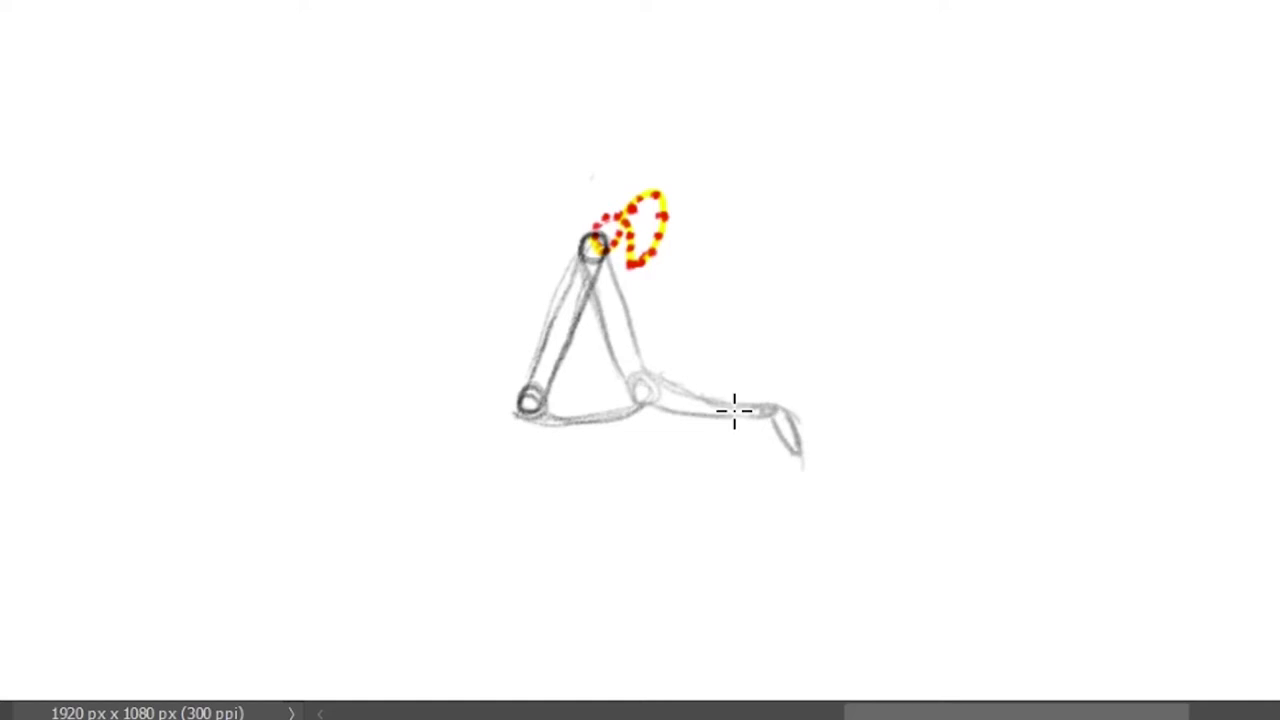
pyautogui.moveTo(645, 404); pyautogui.dragTo(765, 411)
pyautogui.moveTo(652, 380)
pyautogui.mouseDown()
pyautogui.moveTo(740, 407)
pyautogui.moveTo(783, 402)
pyautogui.moveTo(768, 414)
pyautogui.moveTo(750, 360)
pyautogui.moveTo(906, 370)
pyautogui.mouseUp()
# Step: Lasso part of the new forearm and transform it back toward the elbow of the backswing pose
pyautogui.press('l')
pyautogui.hotkey('ctrl', 't')
pyautogui.moveTo(702, 425); pyautogui.dragTo(586, 429)
pyautogui.press('Return')
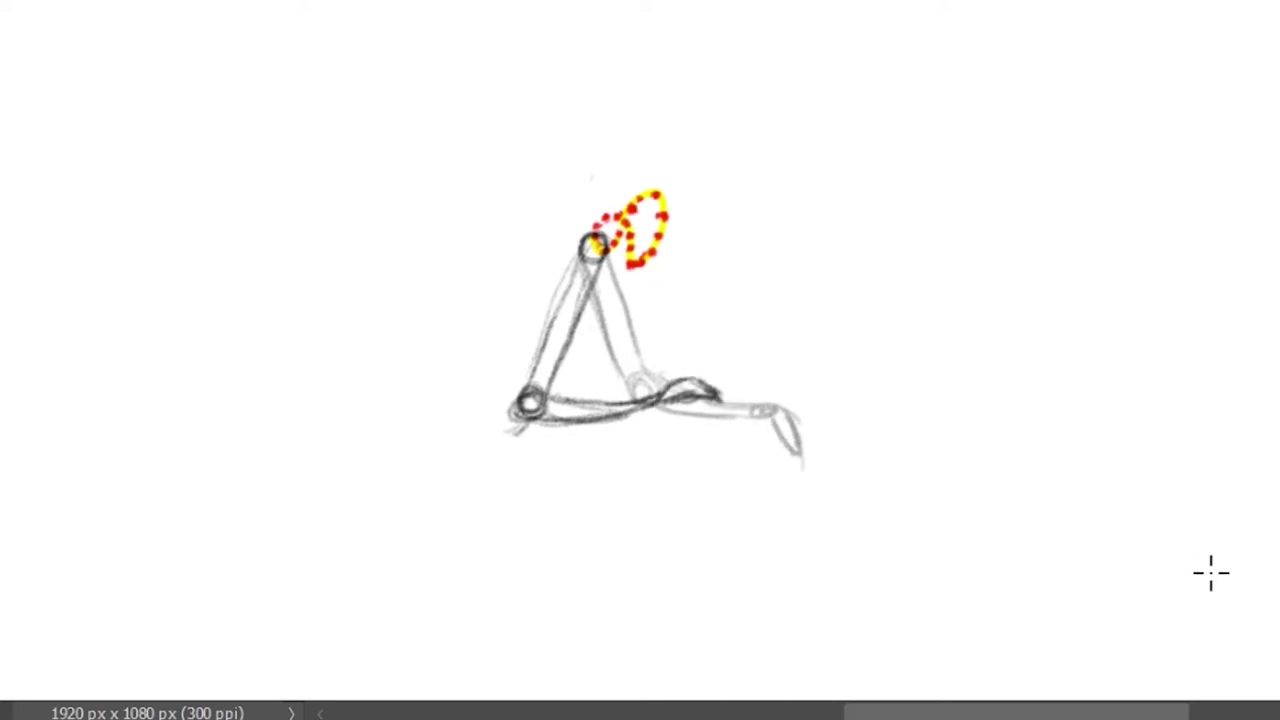
# Step: Label the backswing drawing 13 and flip between it and the first arm pose to compare them
pyautogui.moveTo(1229, 556)
pyautogui.mouseDown()
pyautogui.moveTo(1230, 599)
pyautogui.moveTo(1264, 561)
pyautogui.moveTo(1252, 601)
pyautogui.mouseUp()
pyautogui.press('Left')
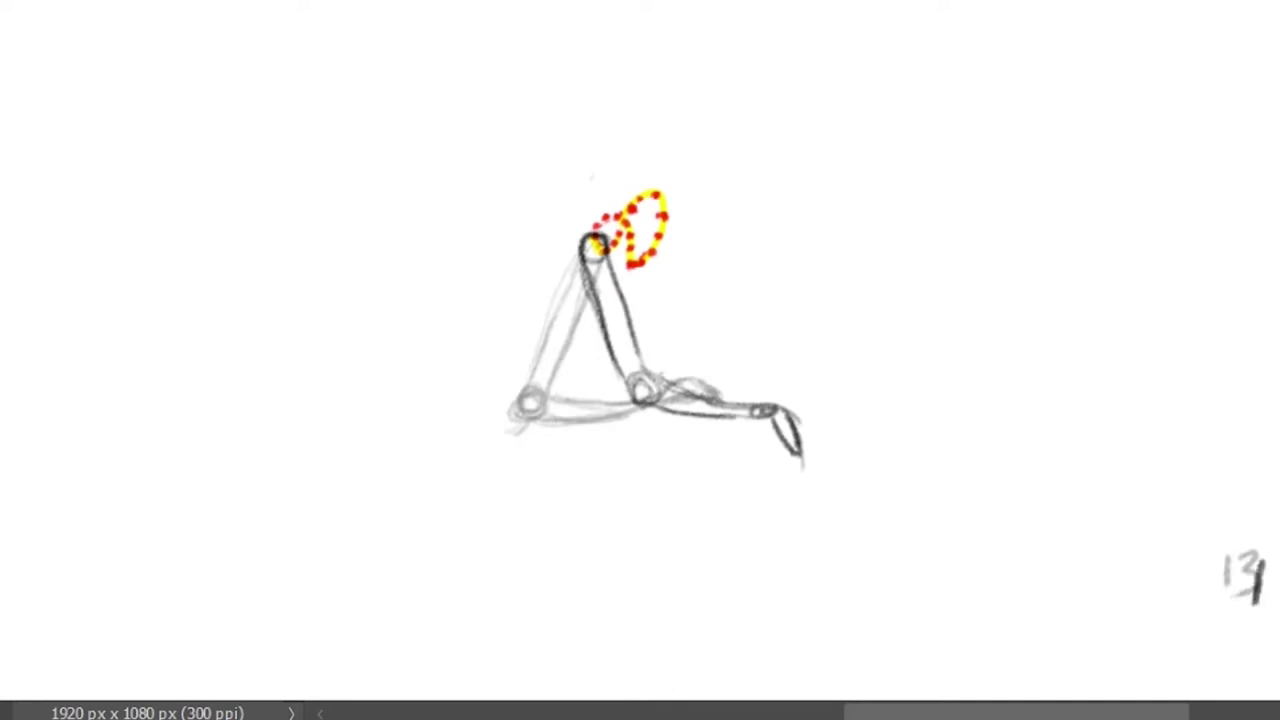
pyautogui.press('Right')
pyautogui.press('Left')
pyautogui.press('Right')
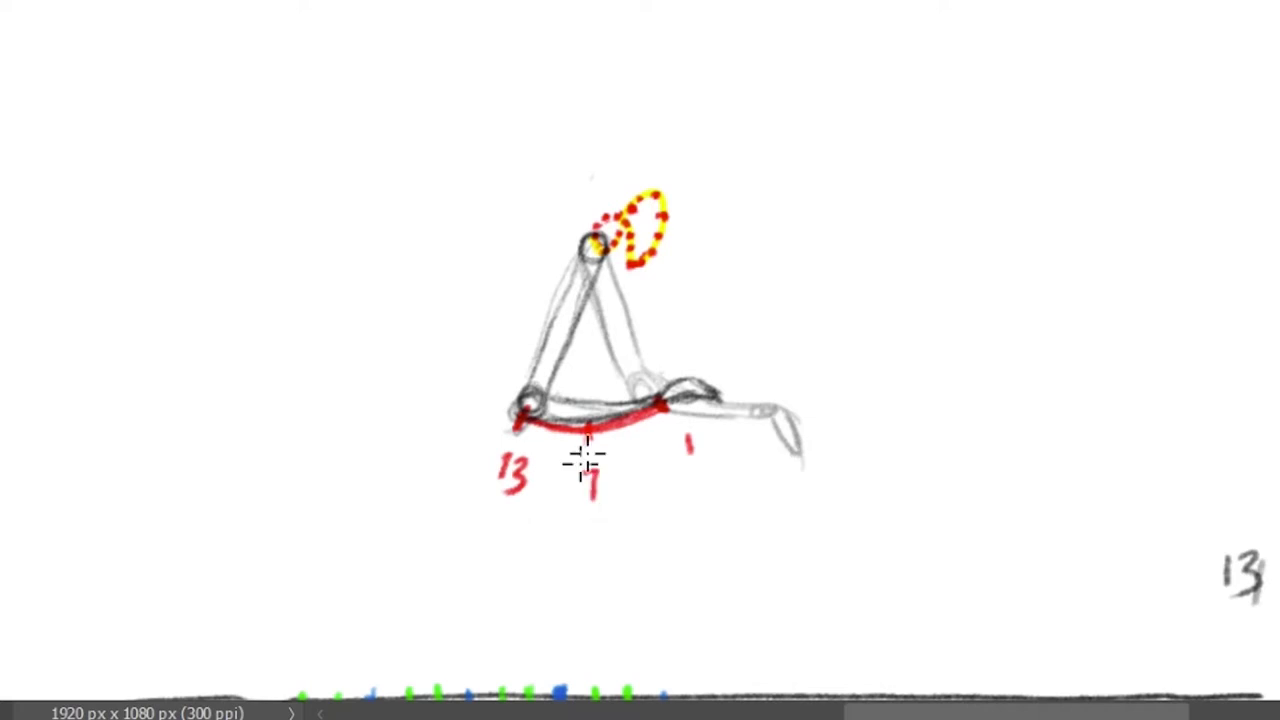
# Step: Label the new in-between 5 and draw its shoulder, upper arm and elbow along the red spacing chart
pyautogui.scroll(5, 620, 428)
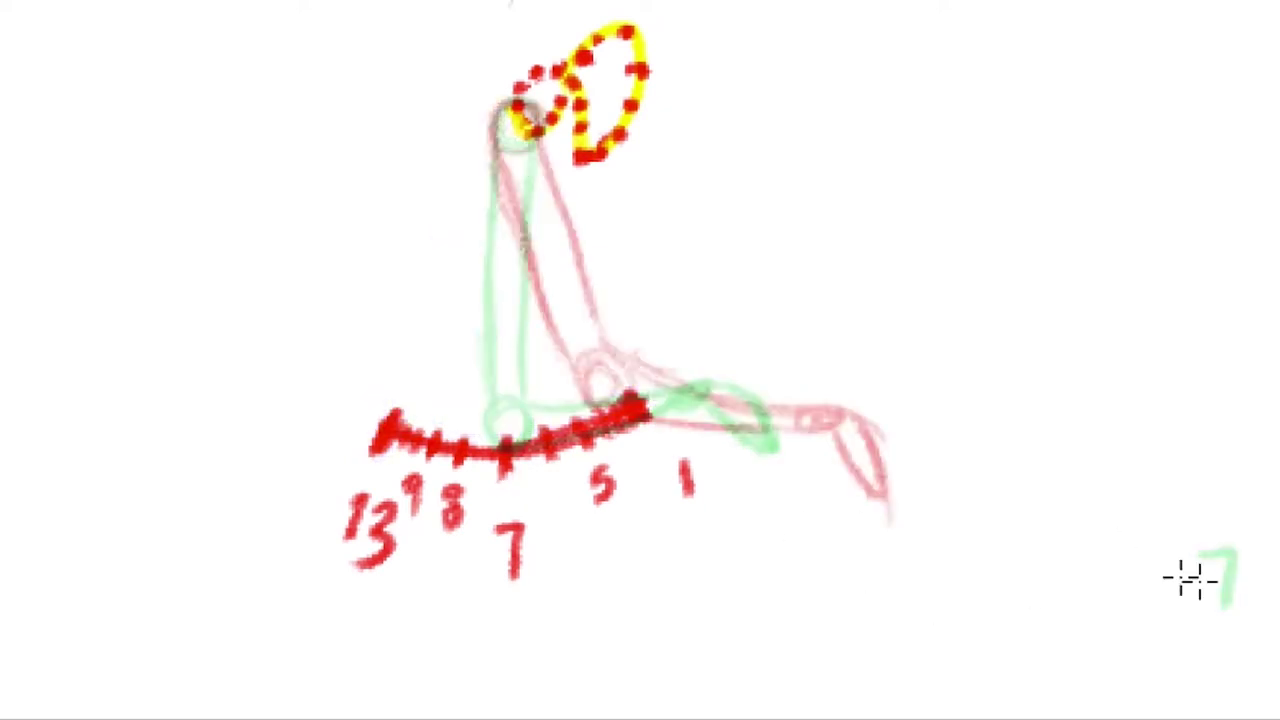
pyautogui.moveTo(1243, 587); pyautogui.dragTo(1206, 620)
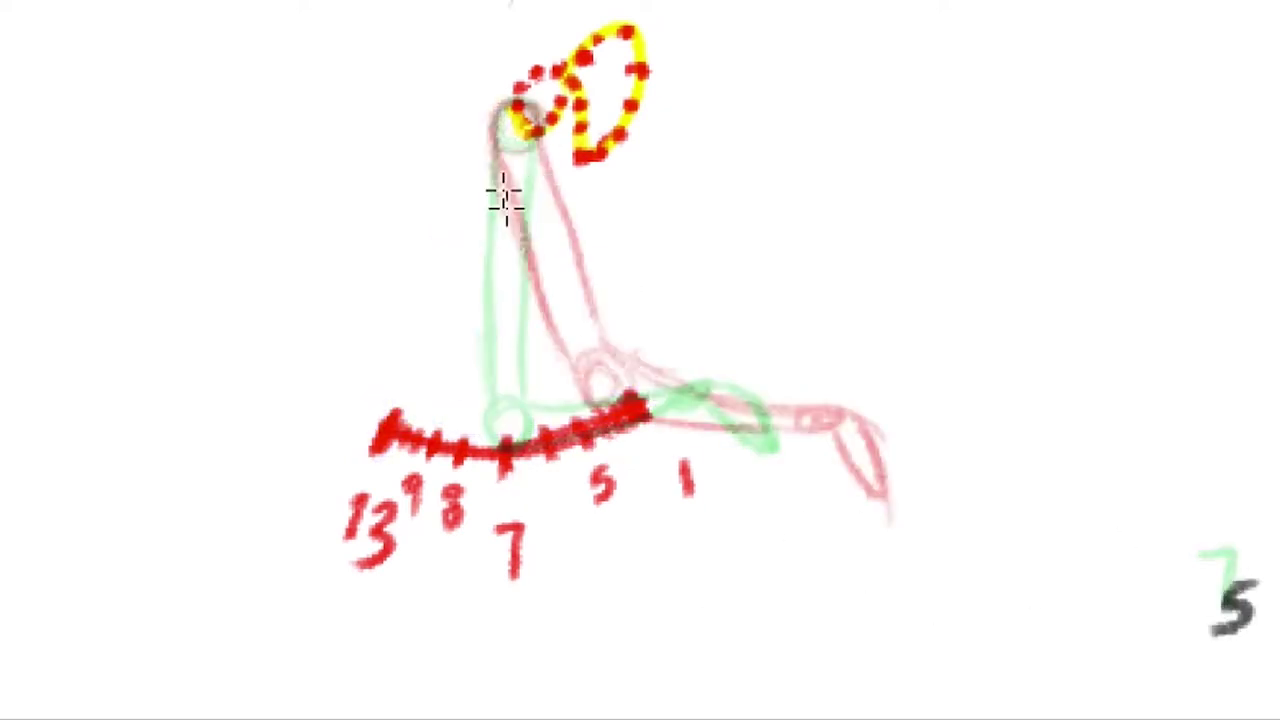
pyautogui.moveTo(512, 101); pyautogui.dragTo(515, 308)
pyautogui.moveTo(578, 384); pyautogui.dragTo(586, 384)
pyautogui.moveTo(539, 137); pyautogui.dragTo(600, 416)
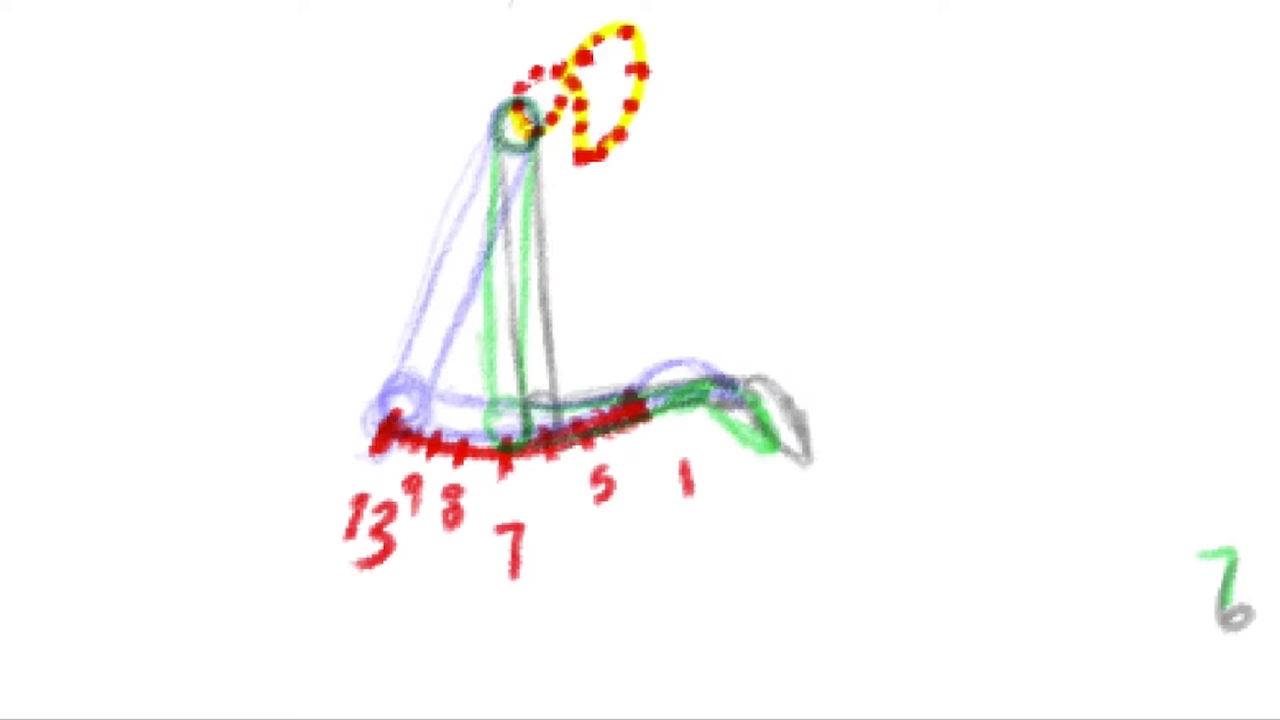
# Step: Hide the onion skin, lasso the hand of drawing 7 and shift it outward to lengthen the forearm
pyautogui.press('o')
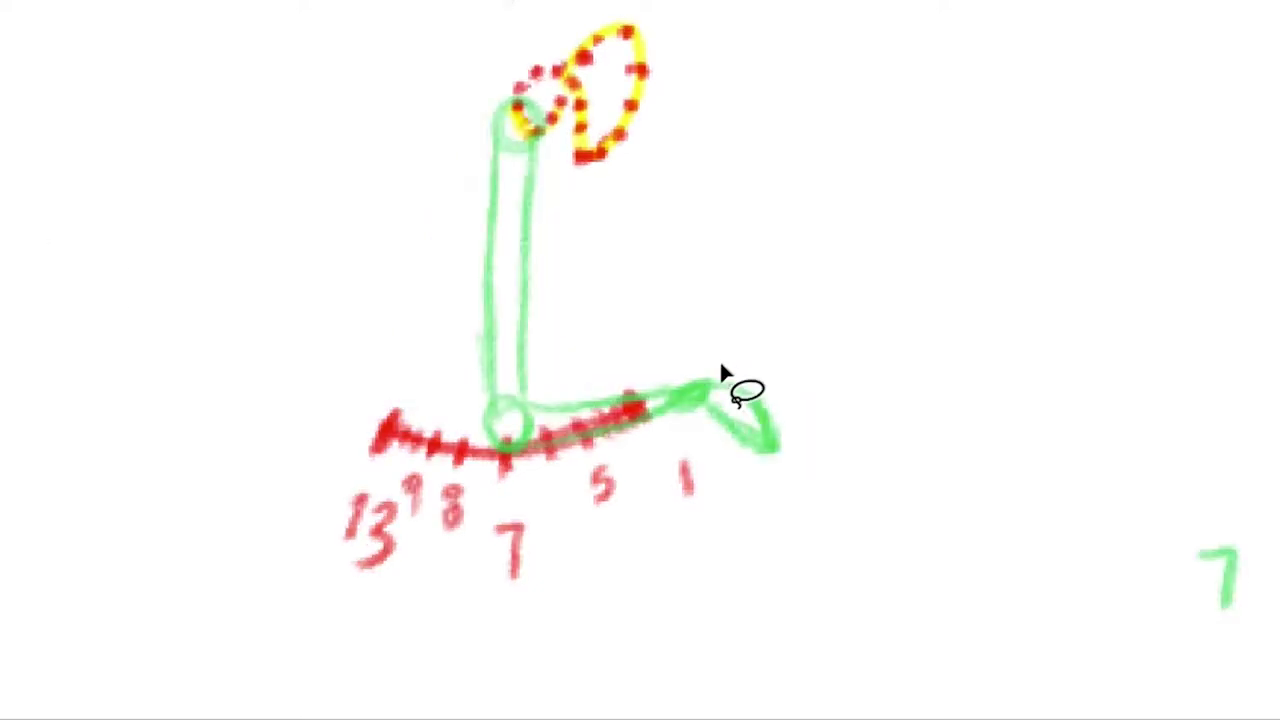
pyautogui.moveTo(745, 346)
pyautogui.mouseDown()
pyautogui.moveTo(706, 400)
pyautogui.moveTo(755, 409)
pyautogui.mouseUp()
pyautogui.hotkey('ctrl', 'd')
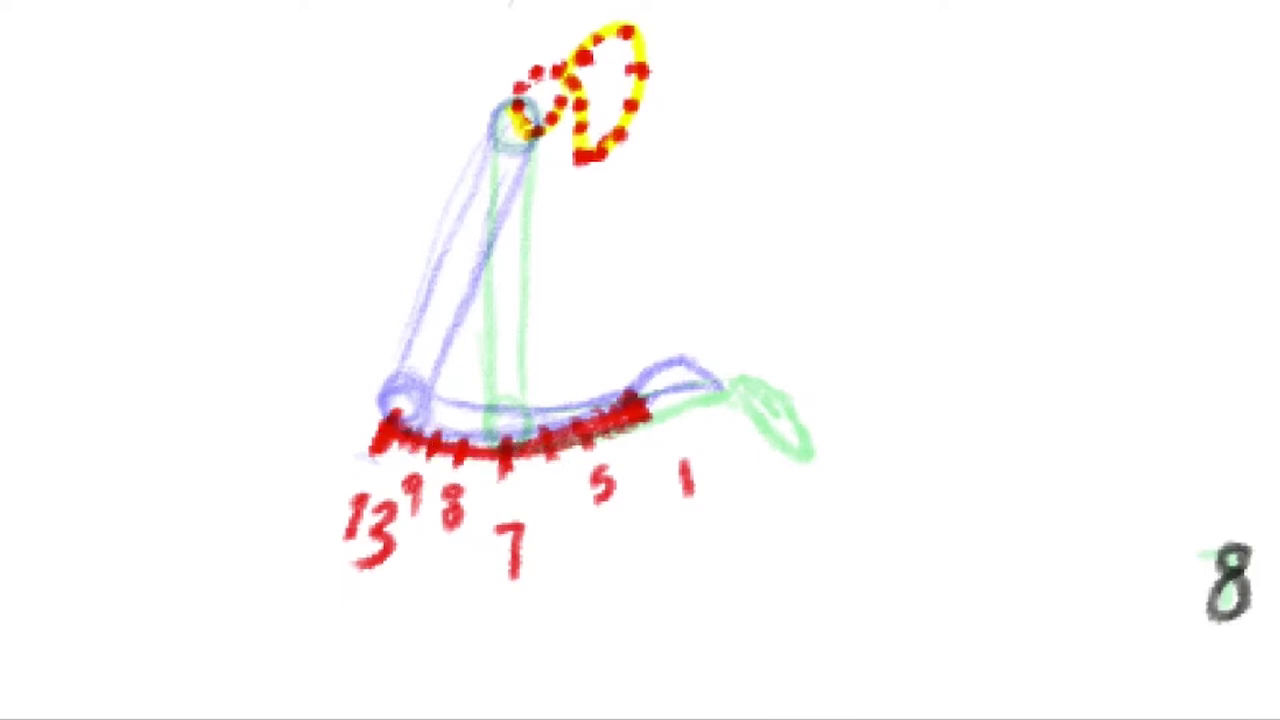
# Step: Label the new in-between 8 and flip through the neighbouring arm drawings to check the swing
pyautogui.moveTo(1221, 584); pyautogui.dragTo(1230, 533)
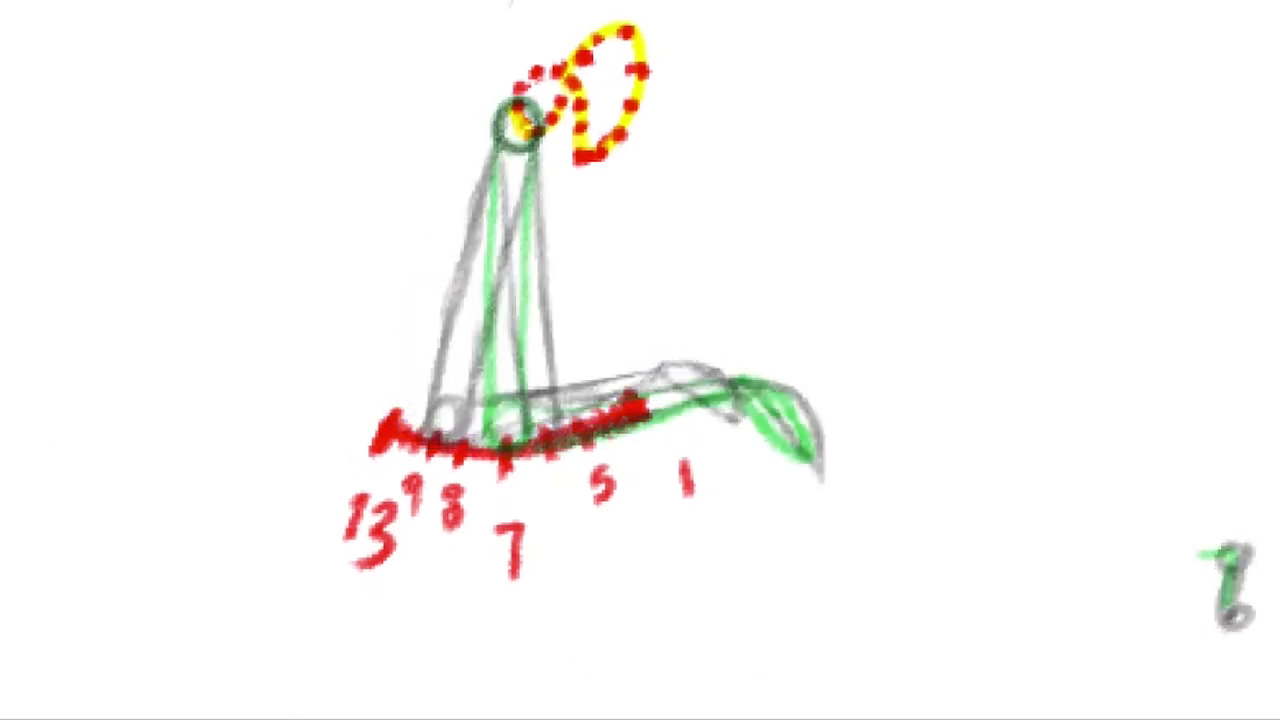
pyautogui.press('Right')
pyautogui.press('Left')
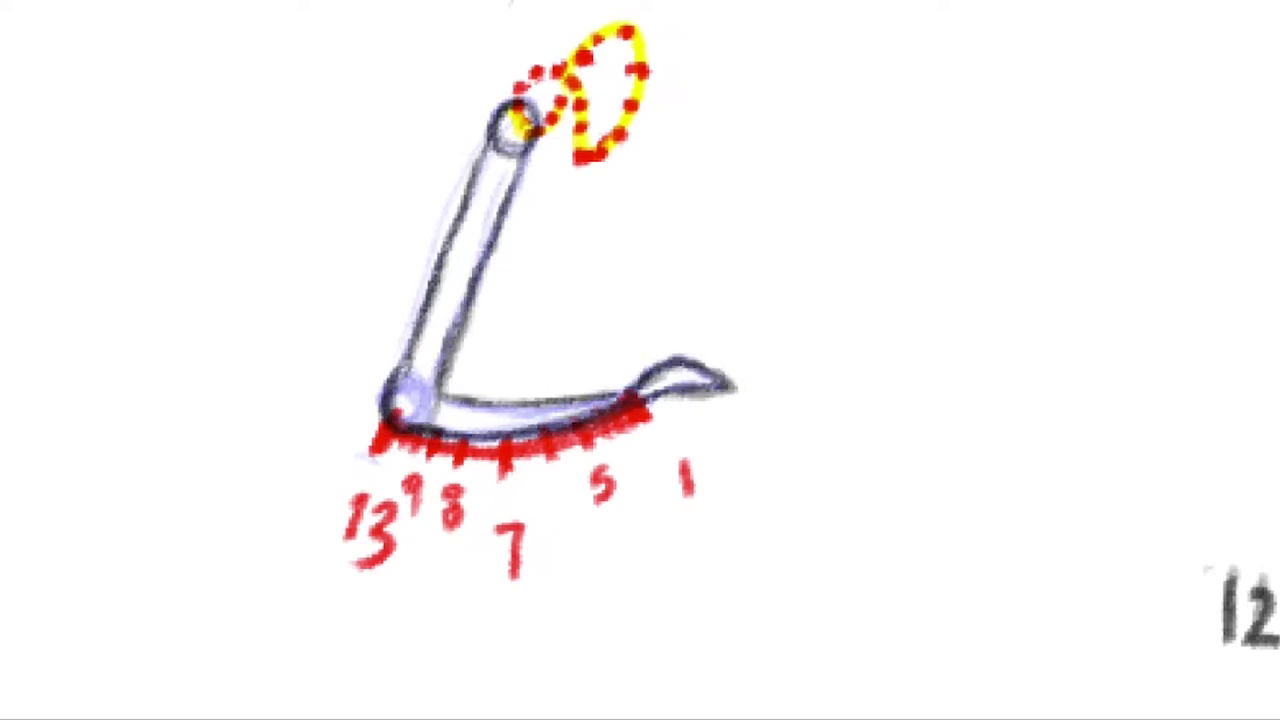
pyautogui.press('Right')
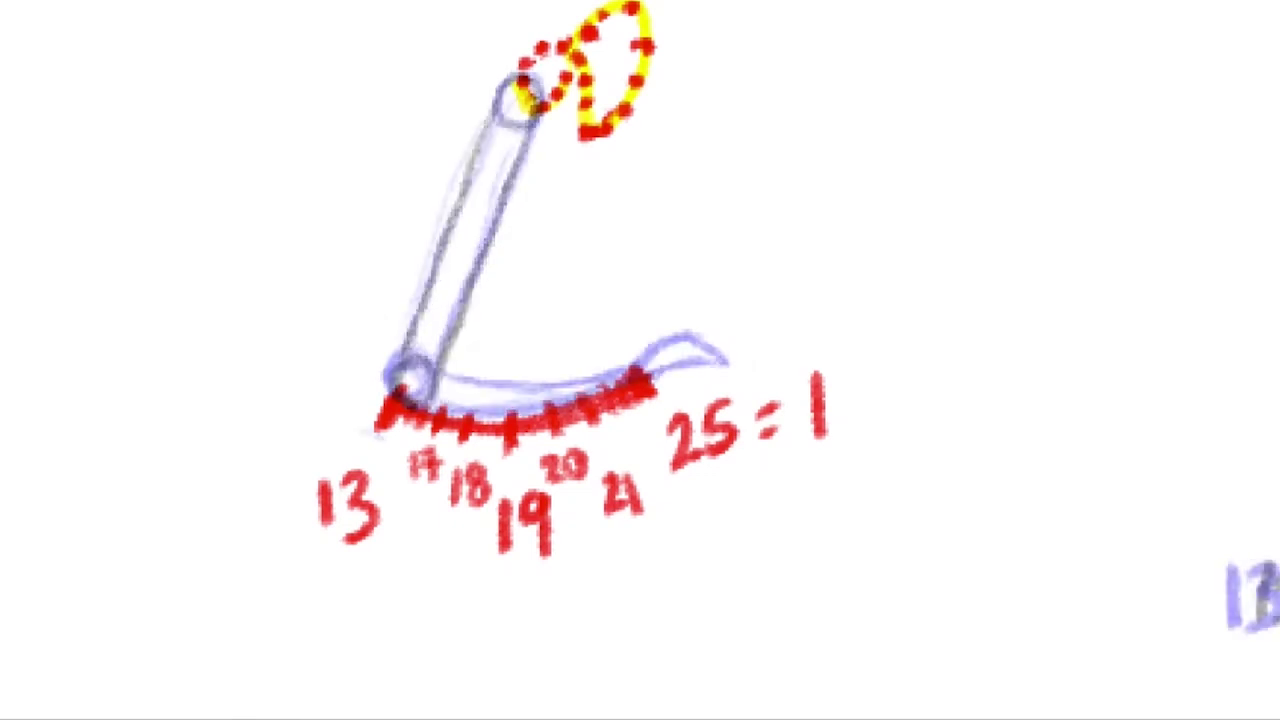
# Step: Draw the shoulder joint and both upper-arm lines of the drawing after 13, following the onion-skinned pose
pyautogui.moveTo(512, 80); pyautogui.dragTo(515, 118)
pyautogui.moveTo(496, 125)
pyautogui.mouseDown()
pyautogui.moveTo(449, 229)
pyautogui.moveTo(405, 392)
pyautogui.mouseUp()
pyautogui.moveTo(405, 360)
pyautogui.mouseDown()
pyautogui.moveTo(417, 380)
pyautogui.moveTo(535, 118)
pyautogui.mouseUp()
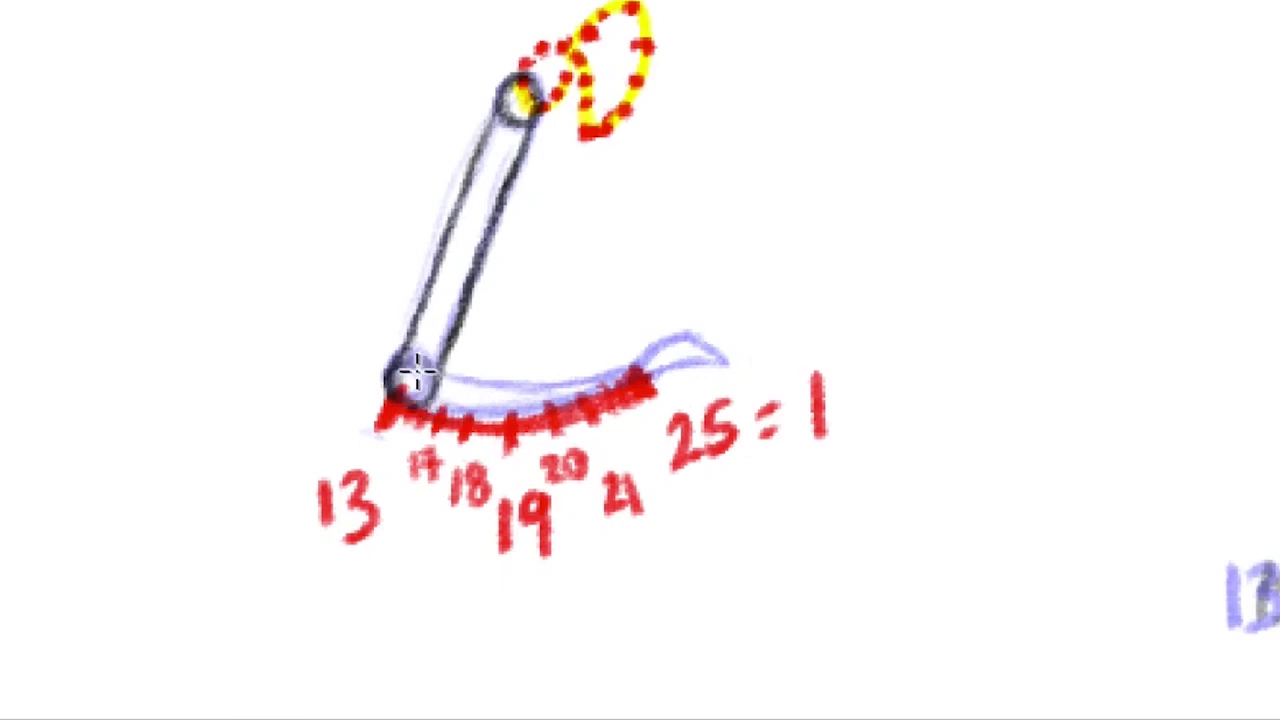
pyautogui.moveTo(537, 290)
pyautogui.mouseDown()
pyautogui.moveTo(560, 297)
pyautogui.moveTo(547, 310)
pyautogui.mouseUp()
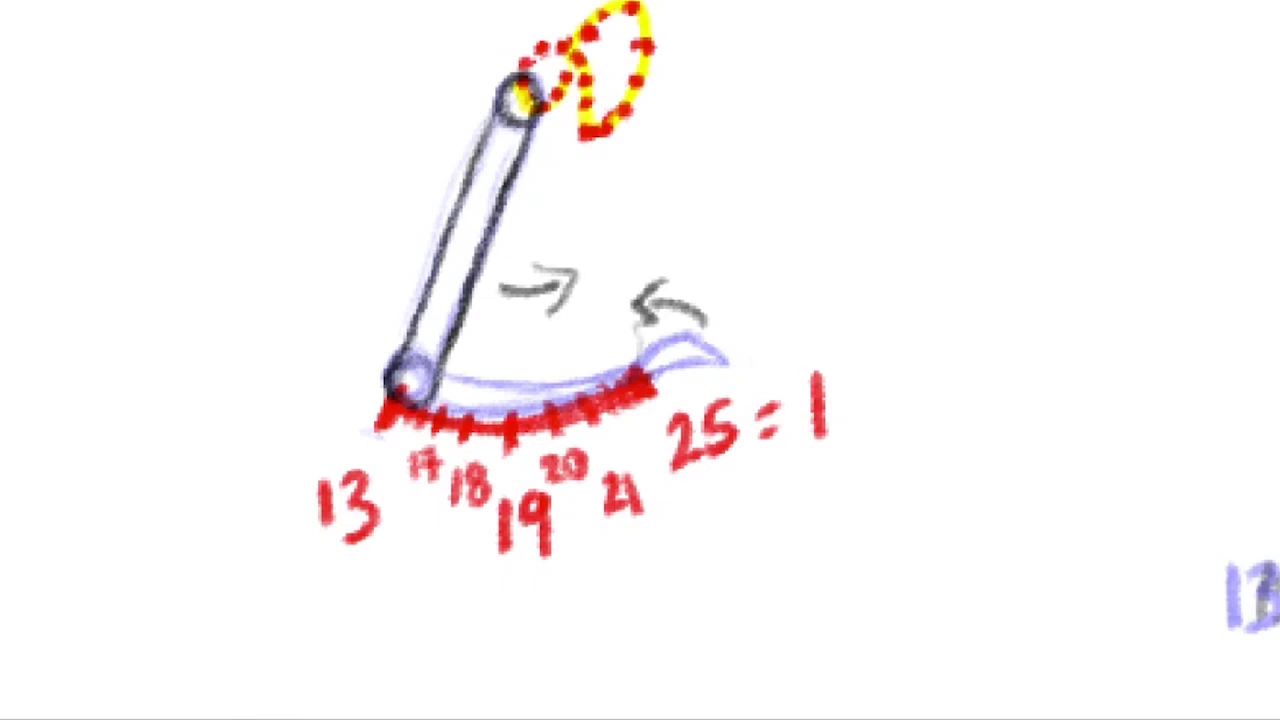
pyautogui.hotkey('ctrl', 'z')
pyautogui.hotkey('ctrl', 'z')
pyautogui.hotkey('ctrl', 'z')
pyautogui.hotkey('ctrl', 'z')
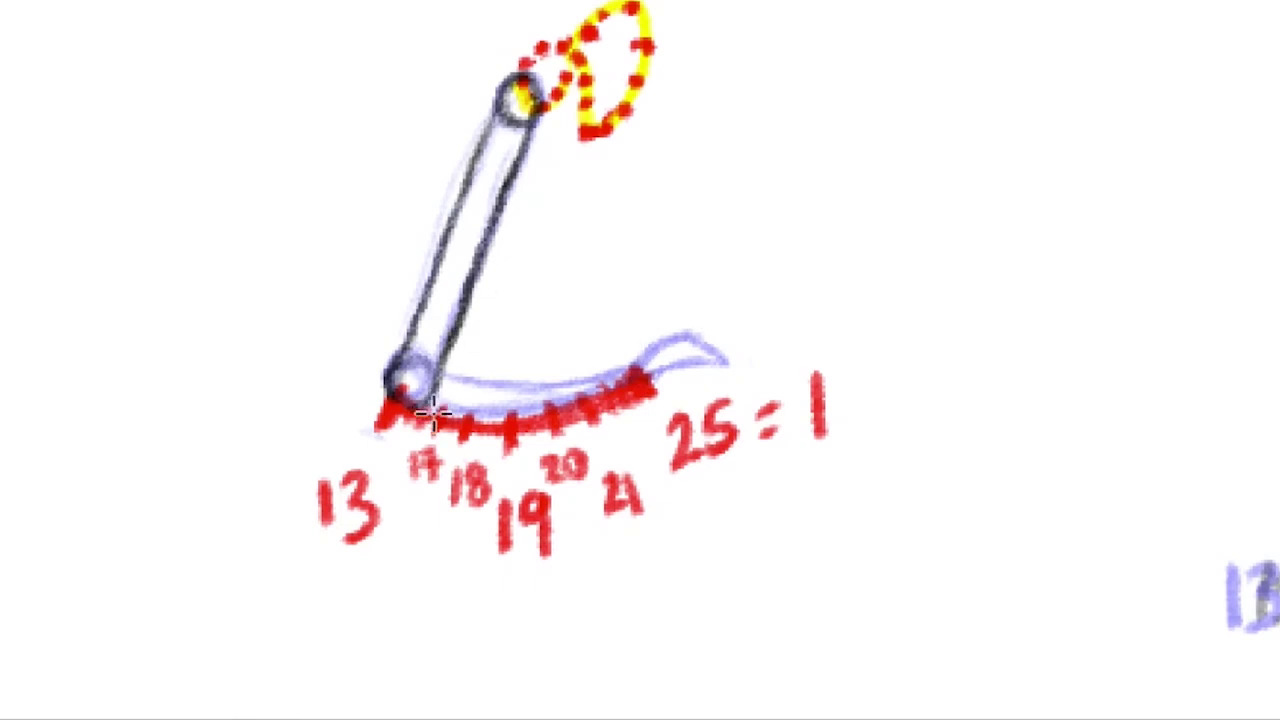
# Step: Draw the underside of the forearm along the red arc, and set the onion skin to show 2 frames before
pyautogui.moveTo(425, 410)
pyautogui.mouseDown()
pyautogui.moveTo(472, 423)
pyautogui.moveTo(425, 410)
pyautogui.moveTo(513, 420)
pyautogui.moveTo(450, 413)
pyautogui.moveTo(561, 405)
pyautogui.moveTo(498, 420)
pyautogui.moveTo(542, 420)
pyautogui.moveTo(537, 410)
pyautogui.moveTo(650, 382)
pyautogui.mouseUp()
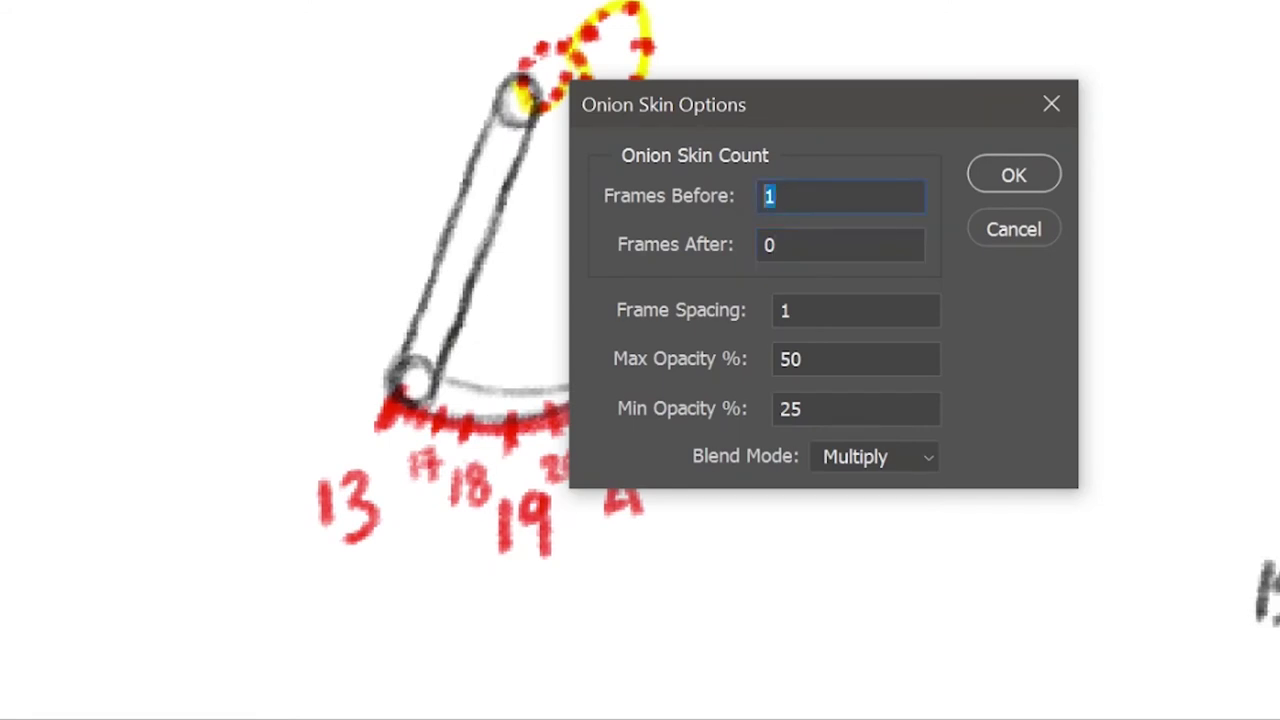
pyautogui.write('2')
pyautogui.press('Return')
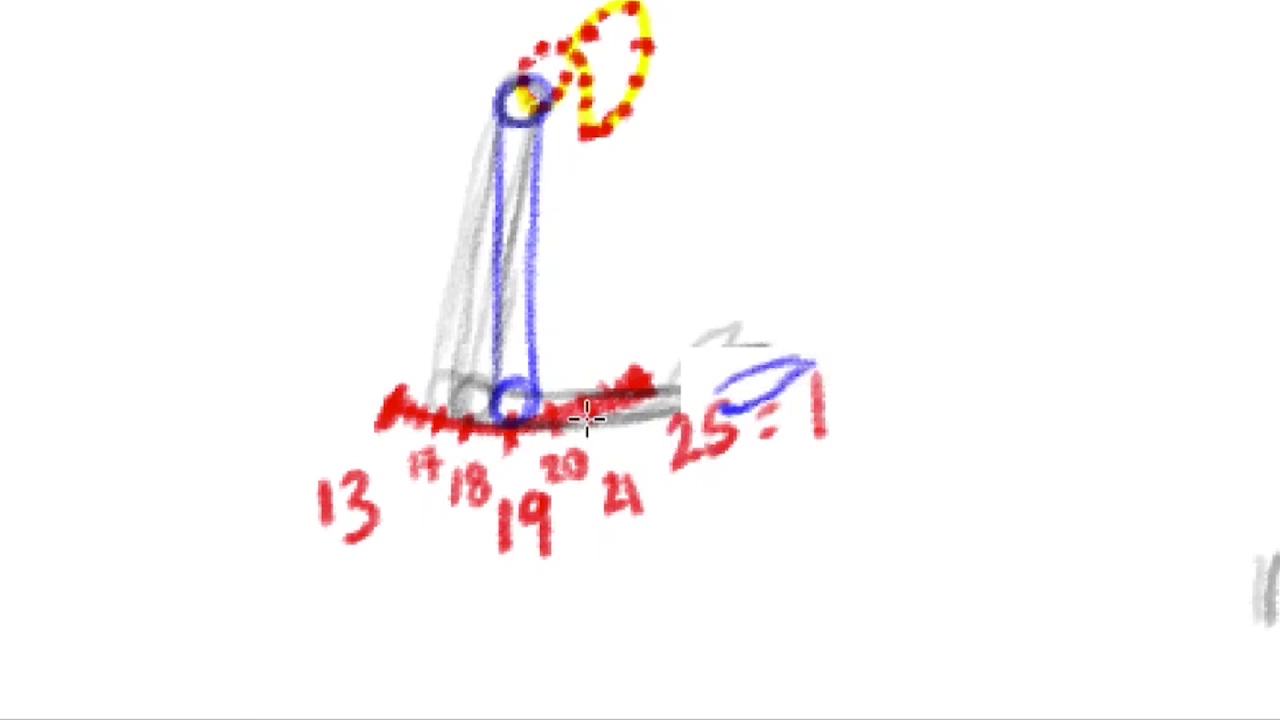
# Step: Draw the forearm joining elbow and hand on drawing 19, and set the onion skin on the next frame to 1 frame before
pyautogui.moveTo(537, 386); pyautogui.dragTo(722, 391)
pyautogui.moveTo(537, 423); pyautogui.dragTo(722, 408)
pyautogui.press('Right')
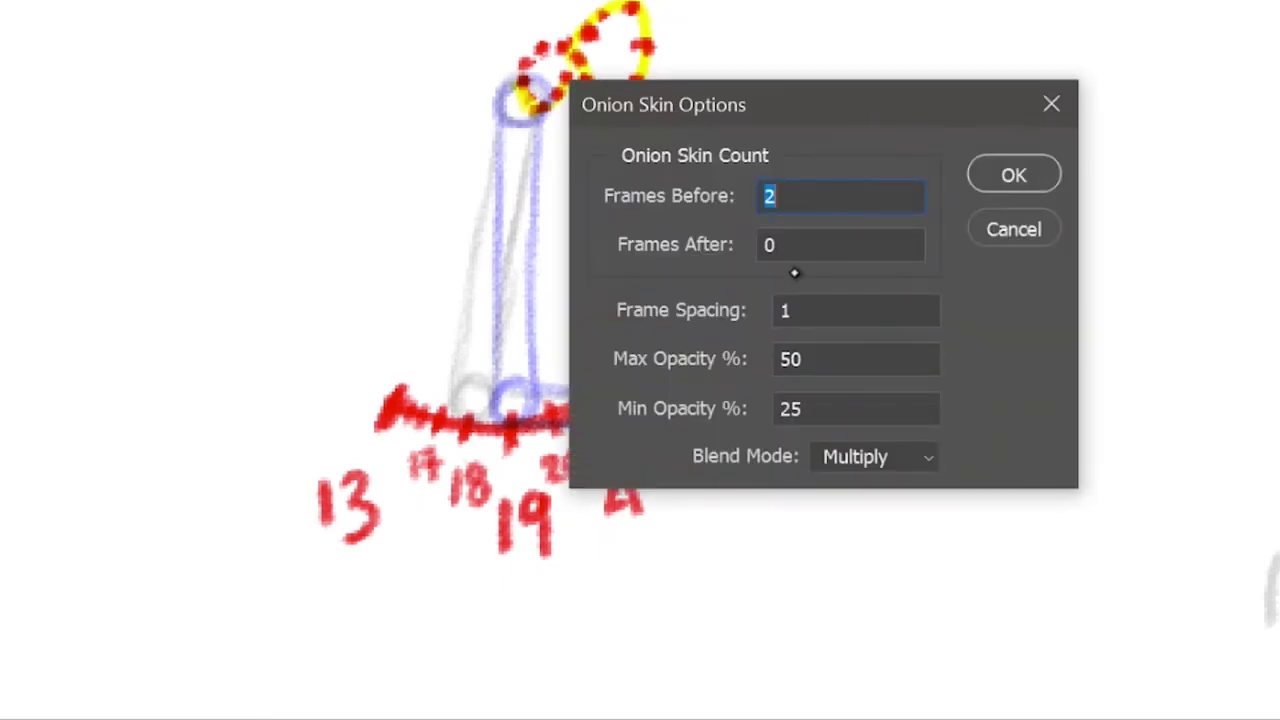
pyautogui.write('1')
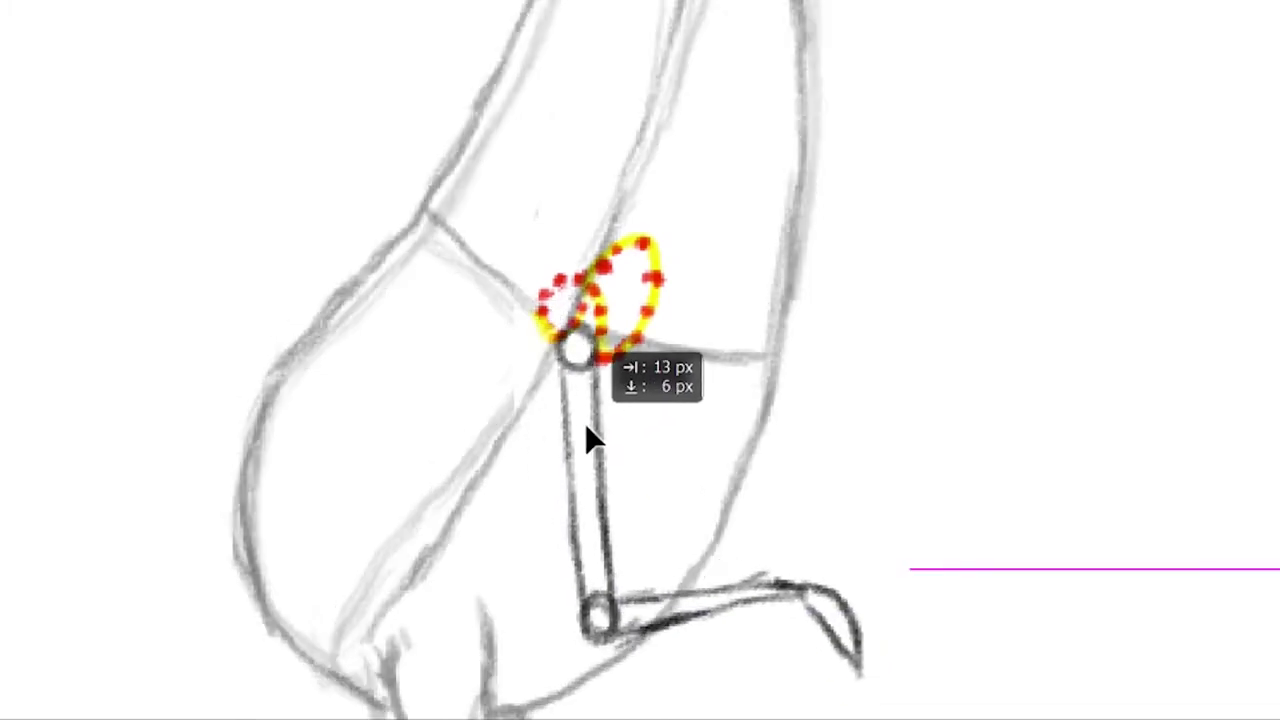
# Step: Move the arm drawings of consecutive frames so each shoulder joint sits on its dot of the shoulder arc
pyautogui.moveTo(585, 440); pyautogui.dragTo(586, 434)
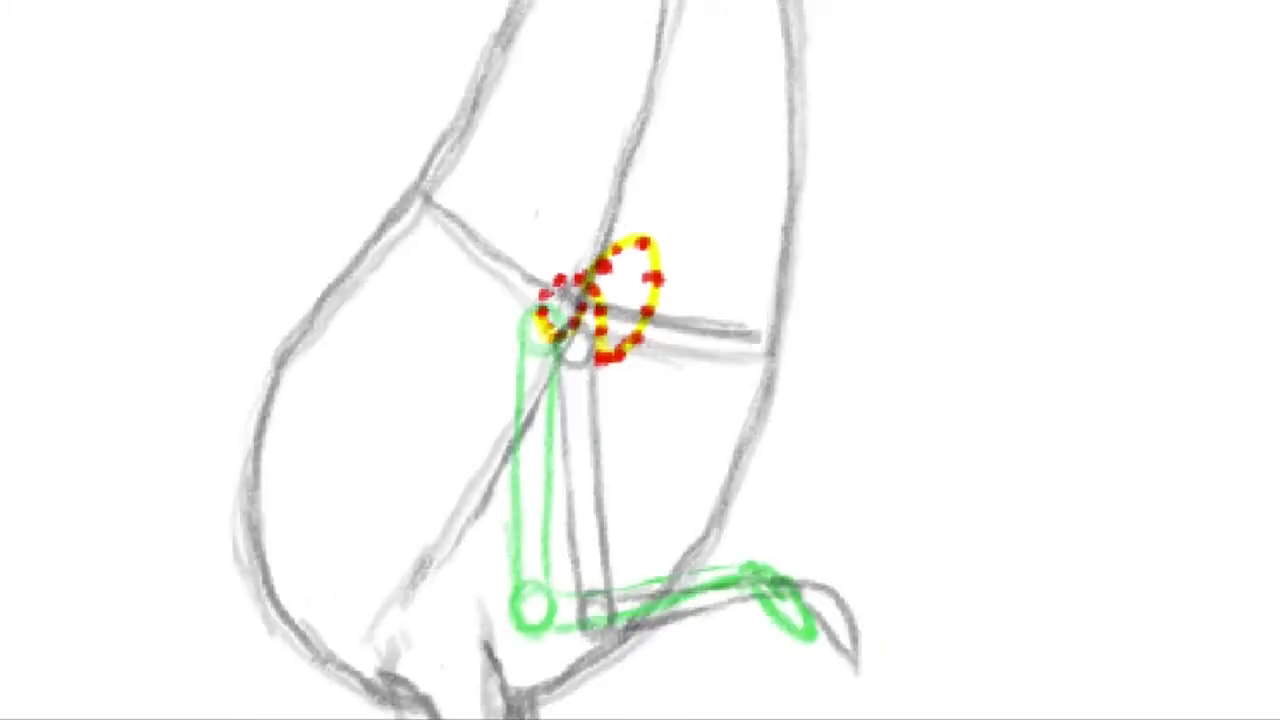
pyautogui.moveTo(581, 406); pyautogui.dragTo(594, 406)
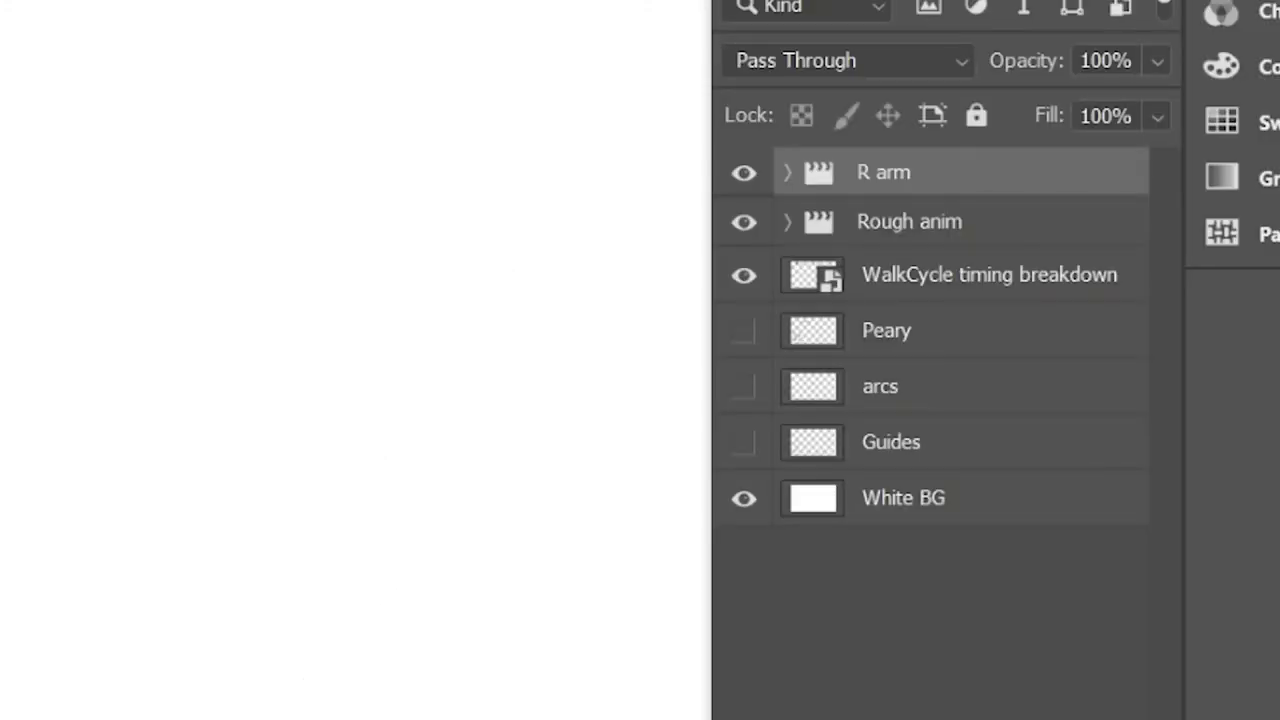
# Step: Duplicate the R arm video group, move the copy's first twelve frames to the end of its timeline track and preview the animation
pyautogui.moveTo(837, 172); pyautogui.dragTo(1070, 719)
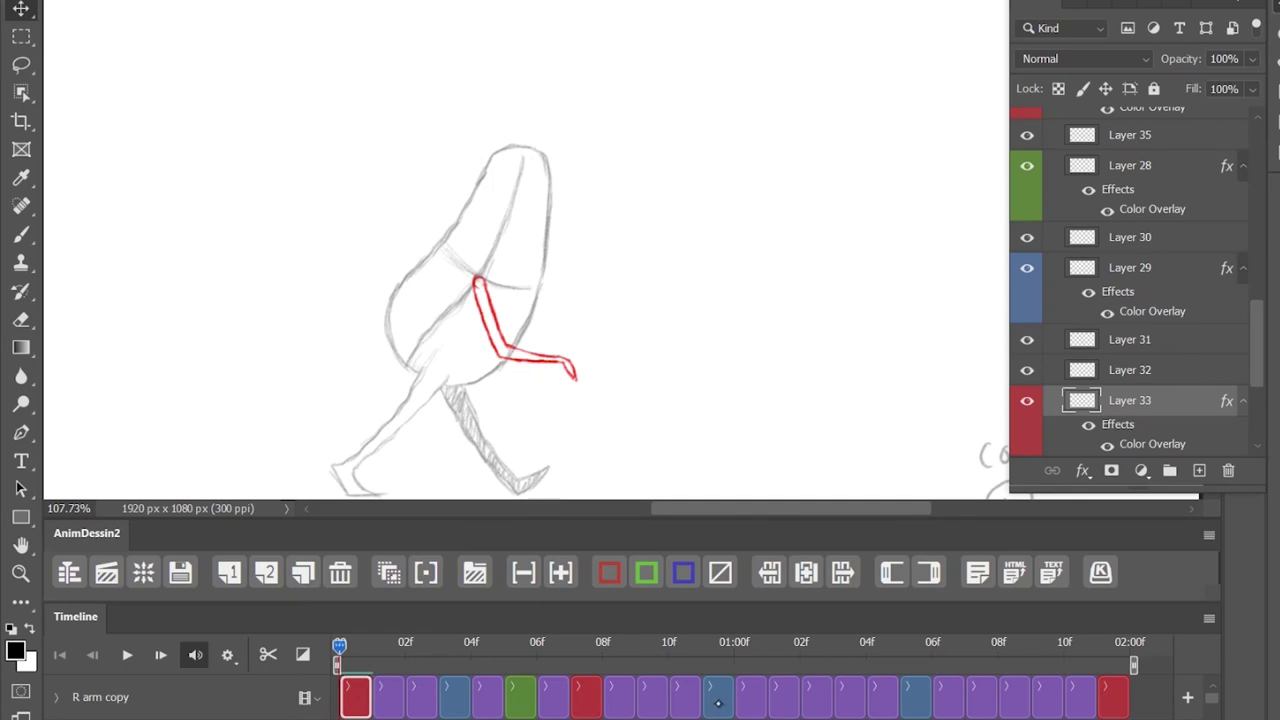
pyautogui.keyDown('shift'); pyautogui.click(716, 701); pyautogui.keyUp('shift')
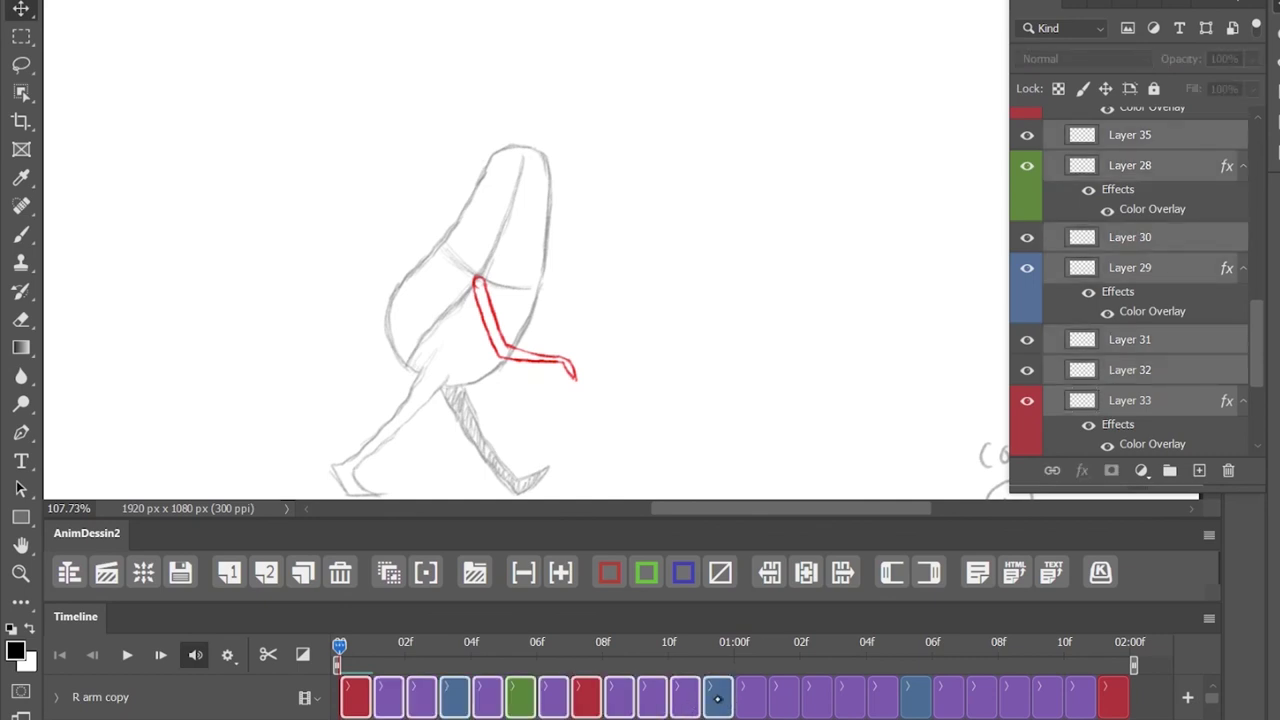
pyautogui.moveTo(716, 700)
pyautogui.mouseDown()
pyautogui.moveTo(882, 654)
pyautogui.moveTo(1131, 677)
pyautogui.moveTo(1137, 695)
pyautogui.mouseUp()
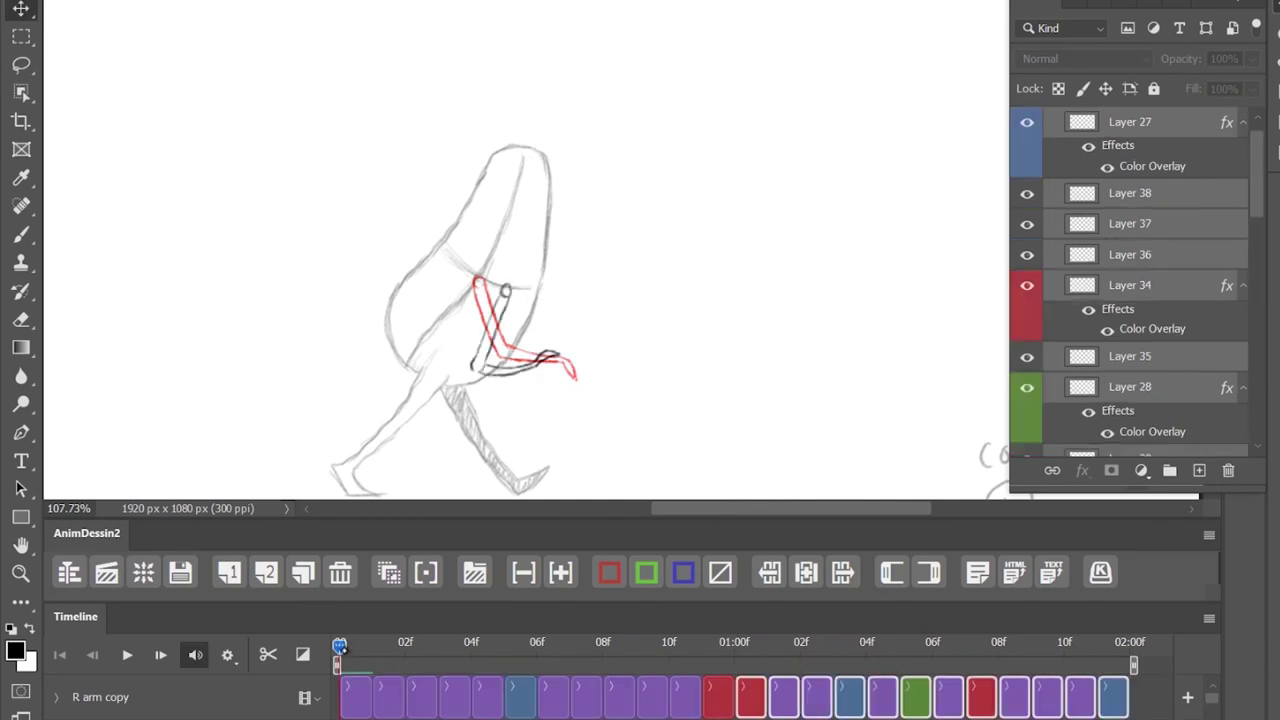
pyautogui.press('space')
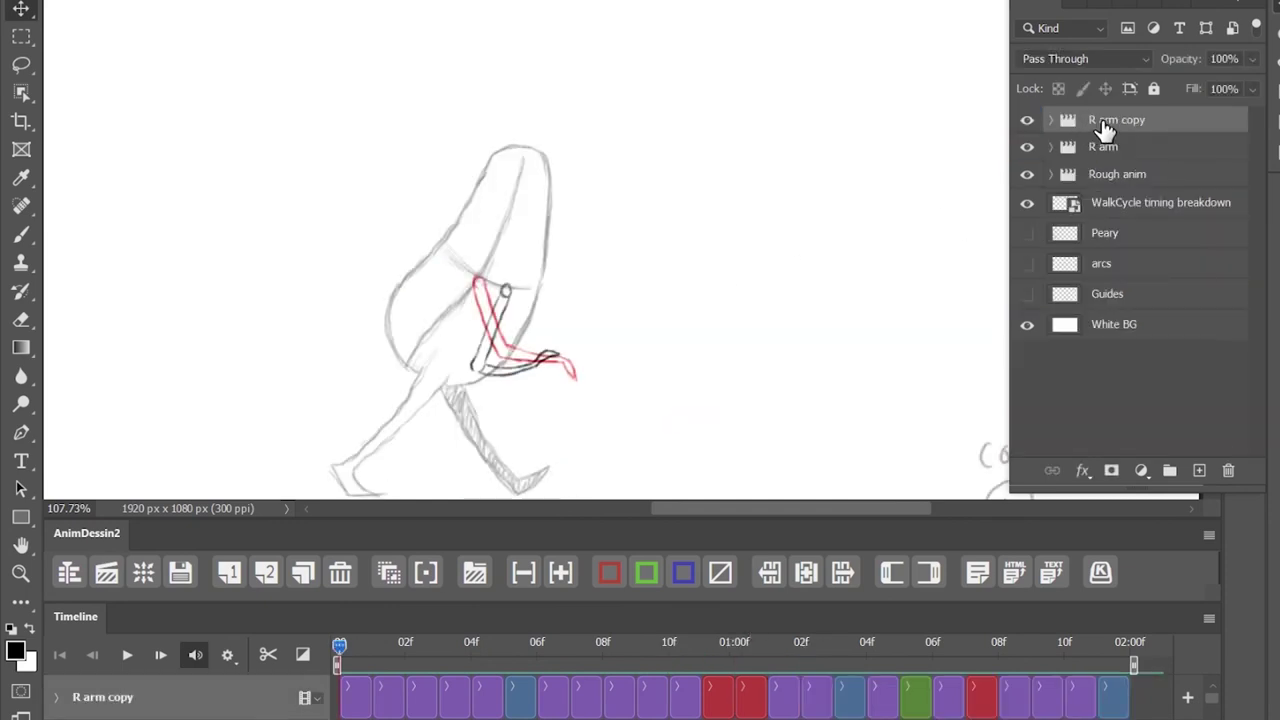
# Step: Adjust the eraser brush and erase the part of the arm hidden behind the body on the first frame of L arm copy
pyautogui.moveTo(503, 339); pyautogui.dragTo(488, 319)
pyautogui.moveTo(340, 647)
pyautogui.mouseDown()
pyautogui.moveTo(1066, 656)
pyautogui.moveTo(340, 655)
pyautogui.mouseUp()
pyautogui.scroll(-2, 357, 695)
pyautogui.click(357, 695)
pyautogui.press('e')
pyautogui.rightClick(493, 297)
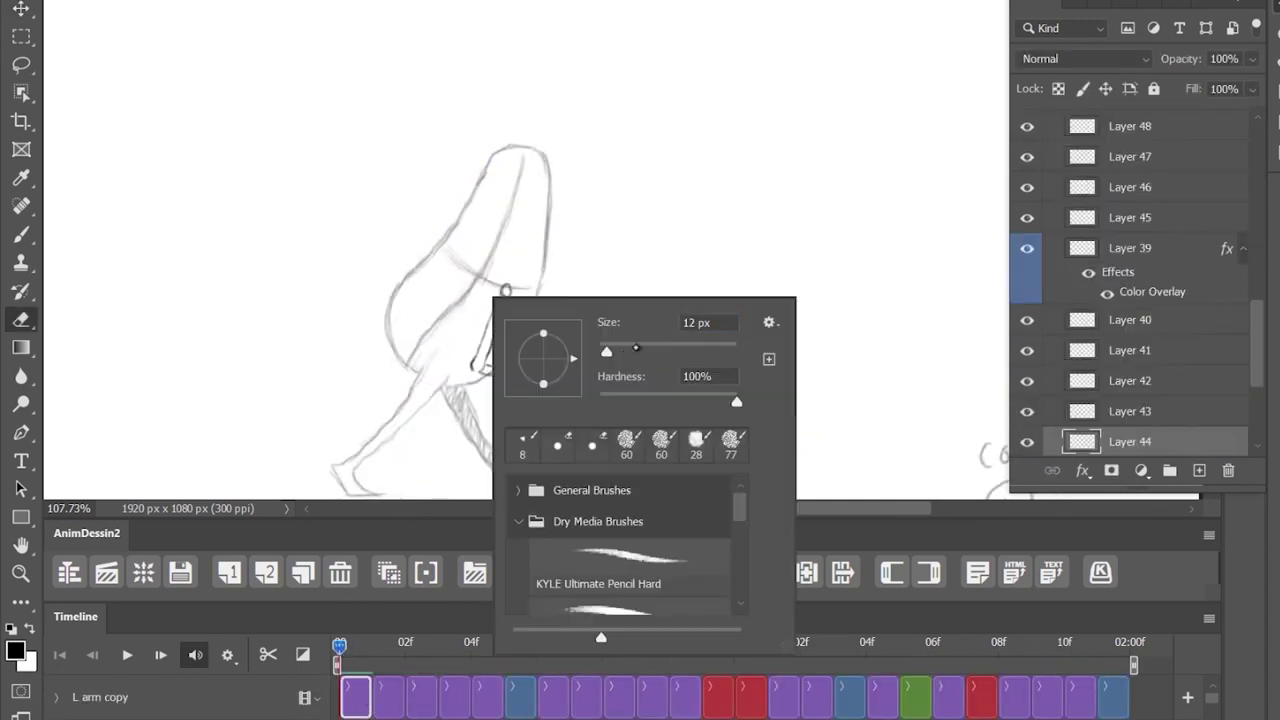
pyautogui.moveTo(504, 290)
pyautogui.mouseDown()
pyautogui.moveTo(476, 366)
pyautogui.moveTo(517, 277)
pyautogui.moveTo(480, 372)
pyautogui.mouseUp()
# Step: Erase the arm parts hidden behind the body on the second to fifth frames of L arm copy, through drawing 18
pyautogui.press('Right')
pyautogui.click(388, 695)
pyautogui.press('Right')
pyautogui.click(421, 695)
pyautogui.press('Right')
pyautogui.press('Right')
pyautogui.click(454, 695)
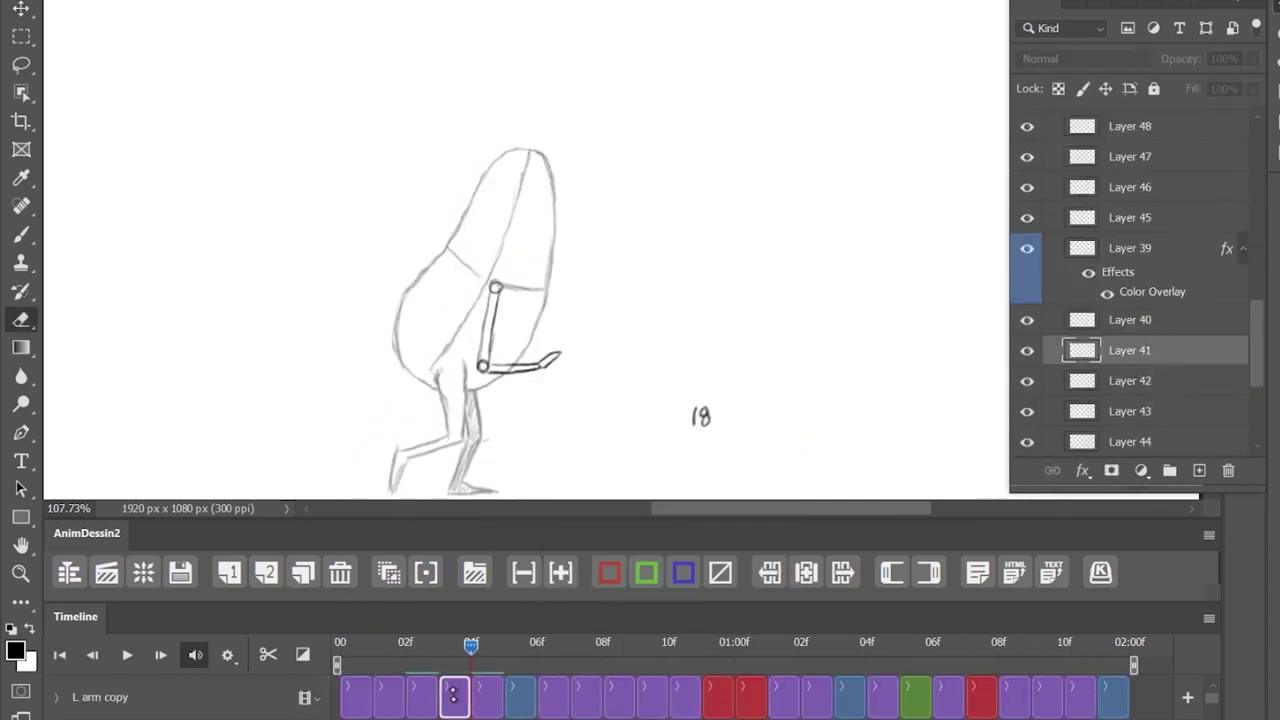
# Step: Erase the upper arm and elbow overlapping the body on the sixth to tenth frames of L arm copy, leaving the protruding forearm and hand
pyautogui.press('Right')
pyautogui.press('Right')
pyautogui.press('Right')
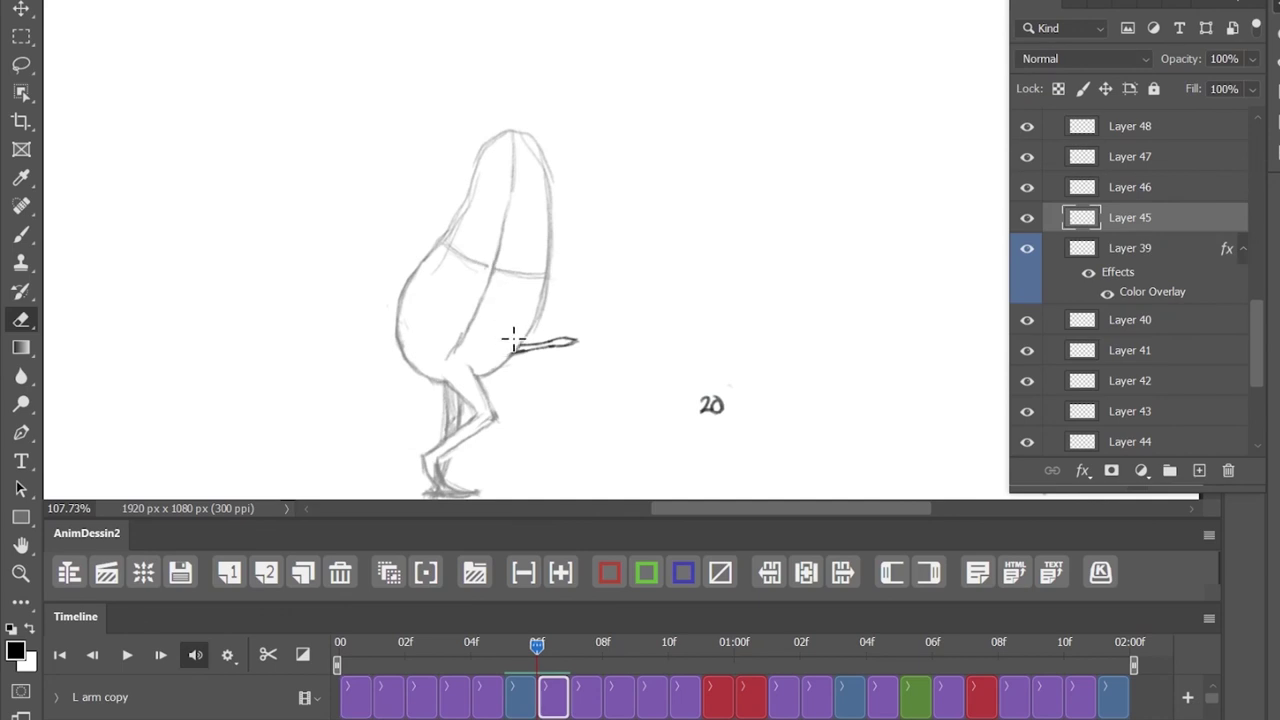
pyautogui.press('Right')
pyautogui.press('Right')
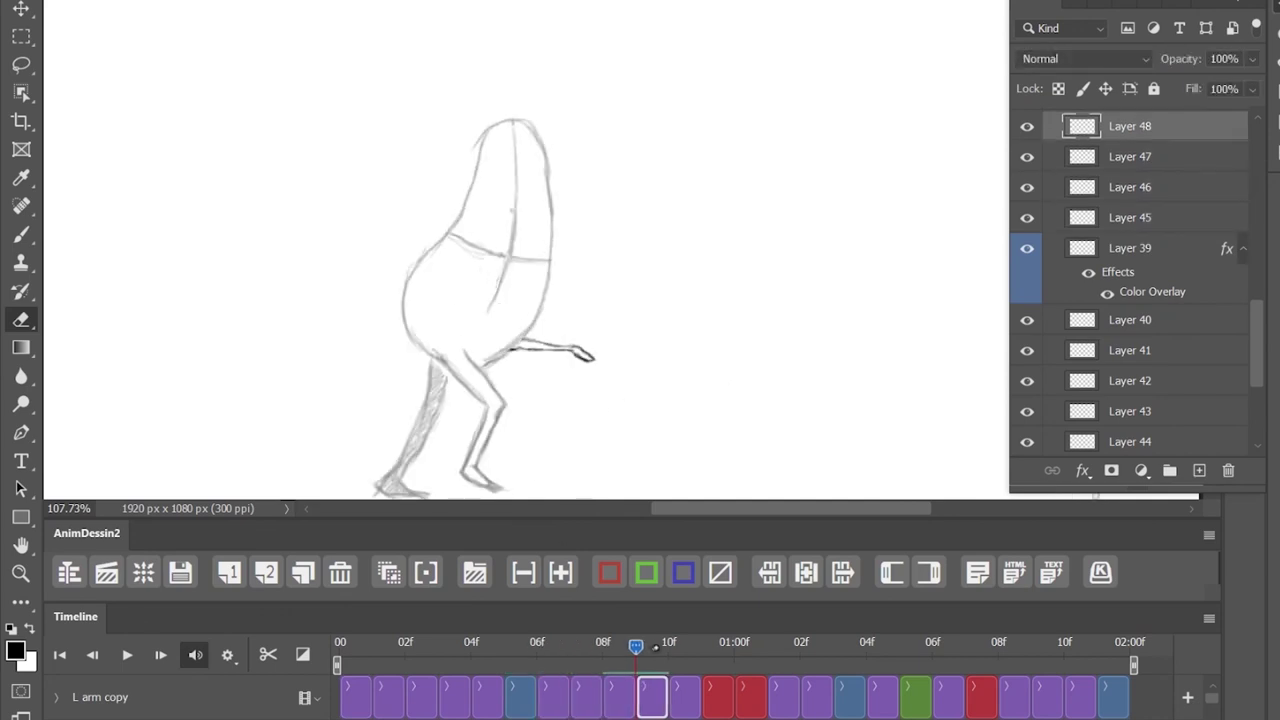
# Step: Continue erasing the arm lines inside the body outline from the eleventh frame of L arm copy through drawing 6
pyautogui.press('Right')
pyautogui.press('Right')
pyautogui.press('Right')
pyautogui.press('Right')
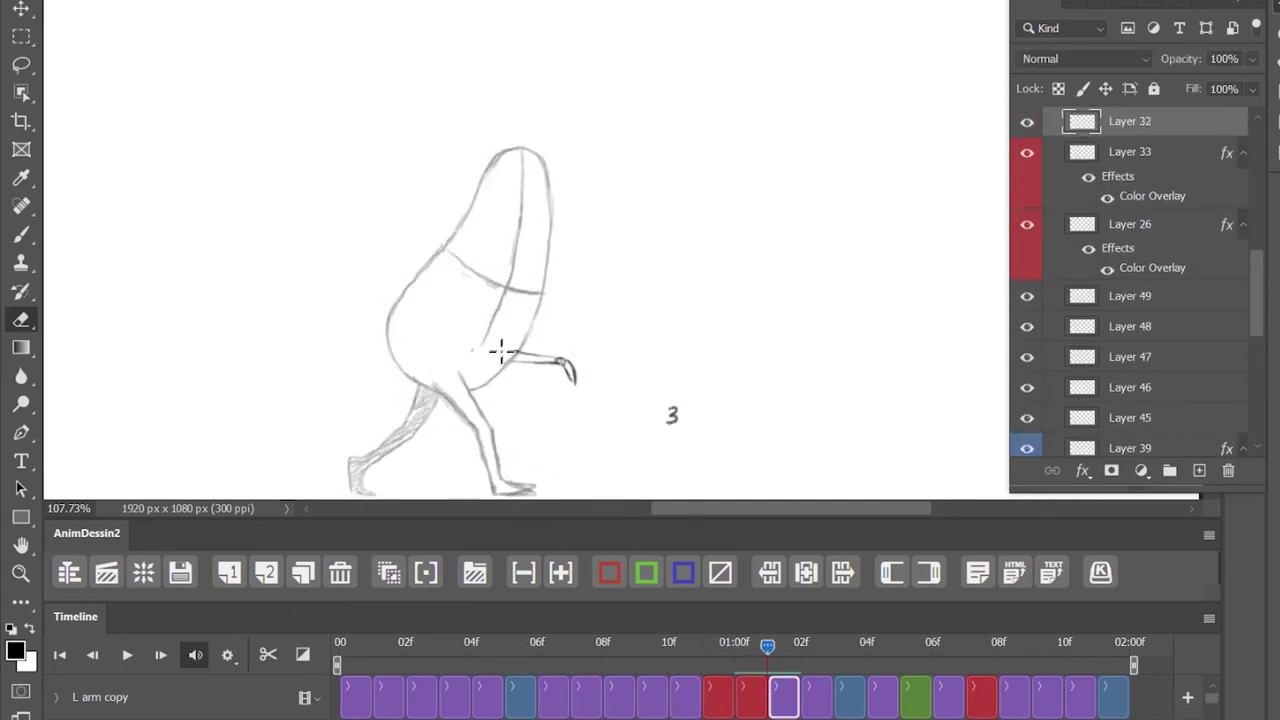
pyautogui.press('Right')
pyautogui.press('Right')
pyautogui.press('Right')
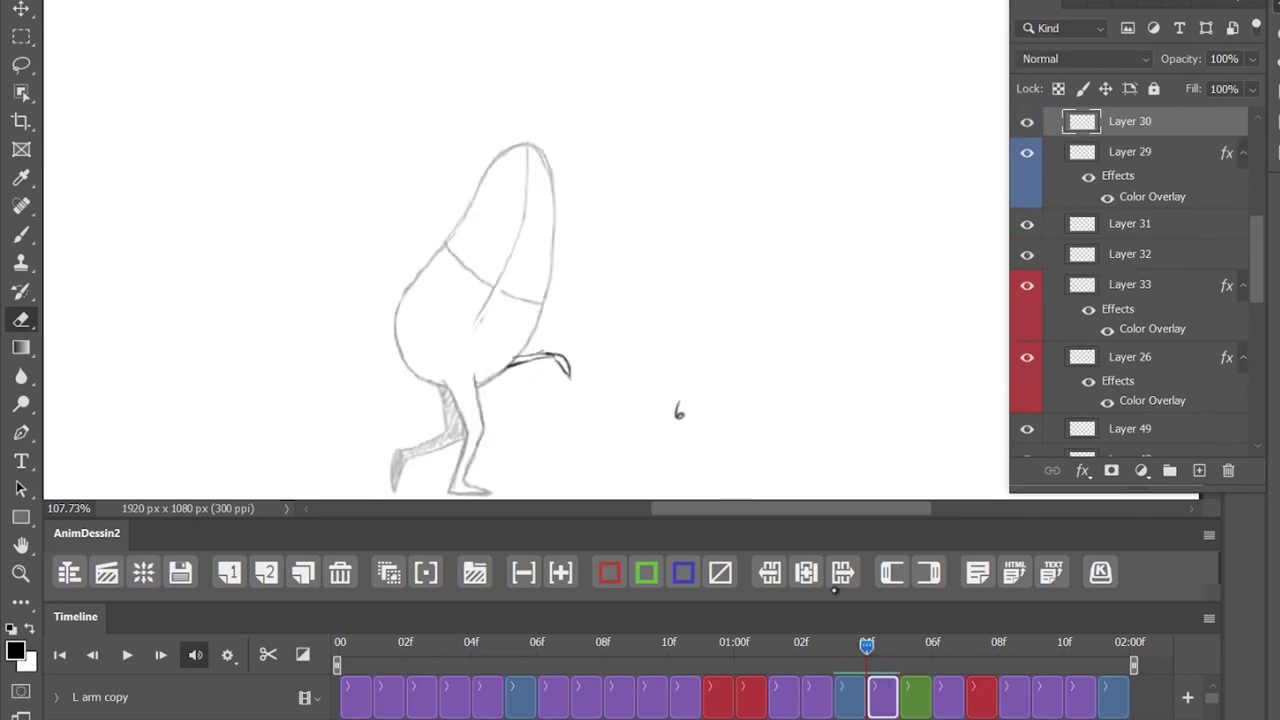
# Step: Erase the hidden upper arm from the green drawing 7 through the remaining frames of L arm copy and play the animation
pyautogui.press('Right')
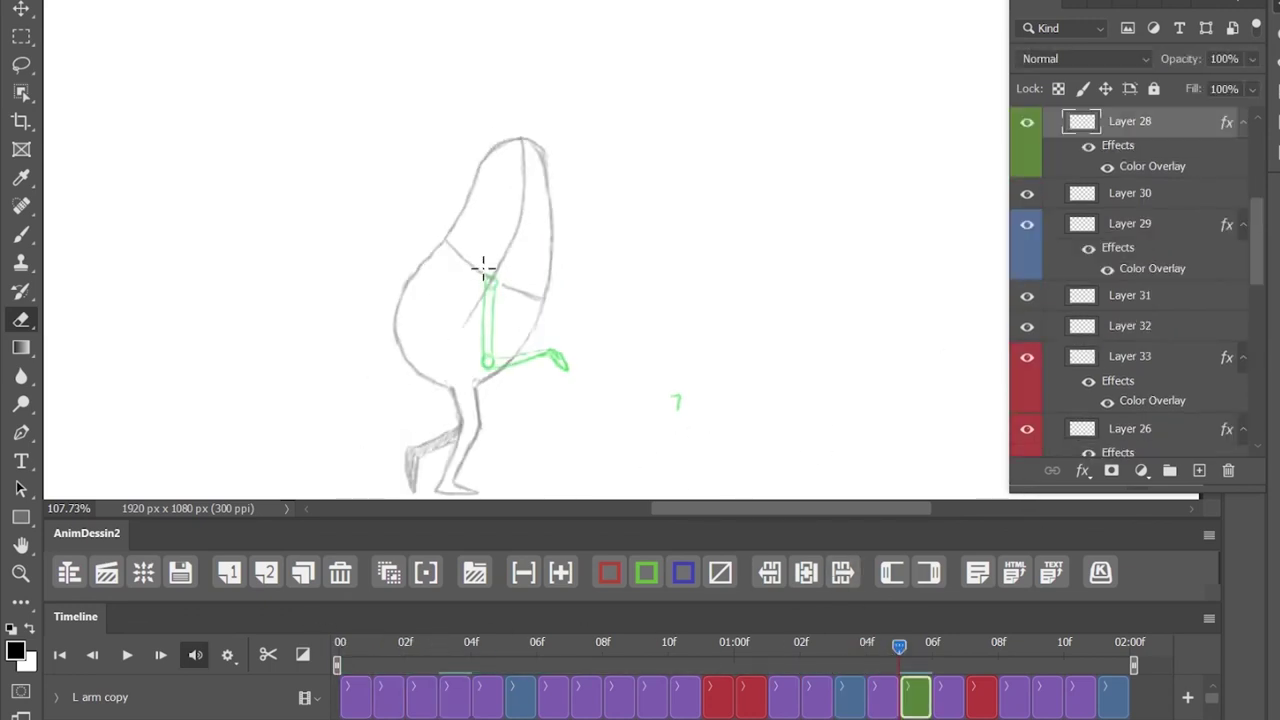
pyautogui.press('Right')
pyautogui.press('Right')
pyautogui.press('Right')
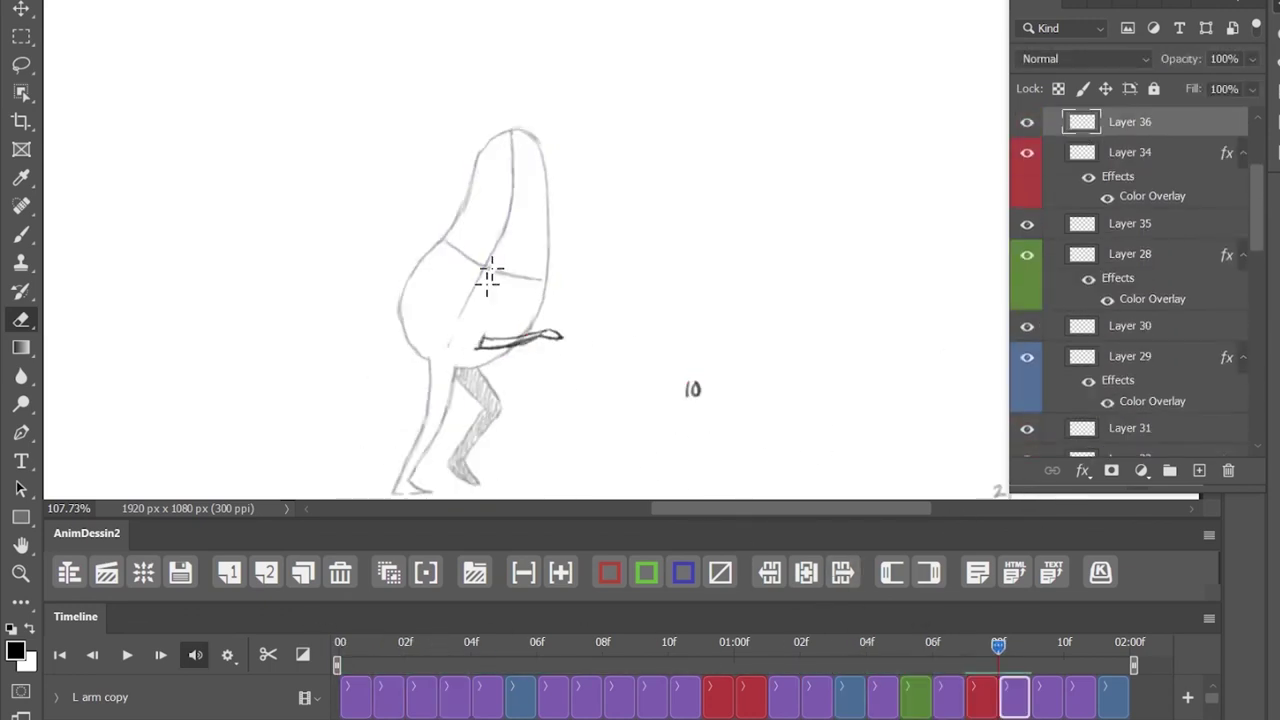
pyautogui.press('space')
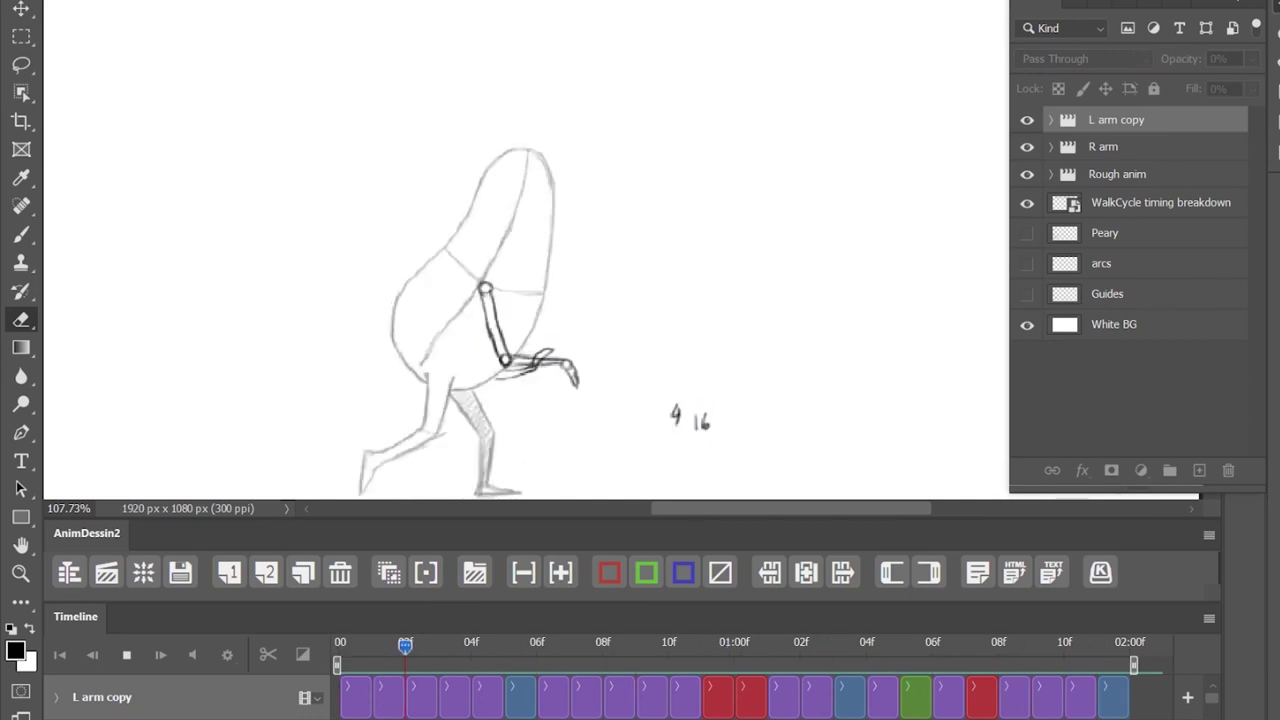